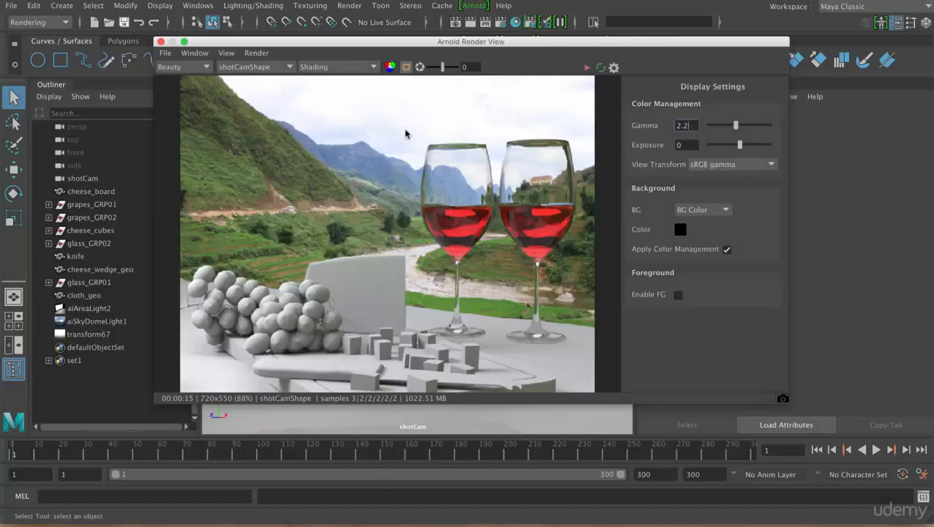
Define a render region around the cheese cubes in the Arnold Render View
left_click_drag(332, 316, 495, 392)
scroll(448, 356, "down", 2)
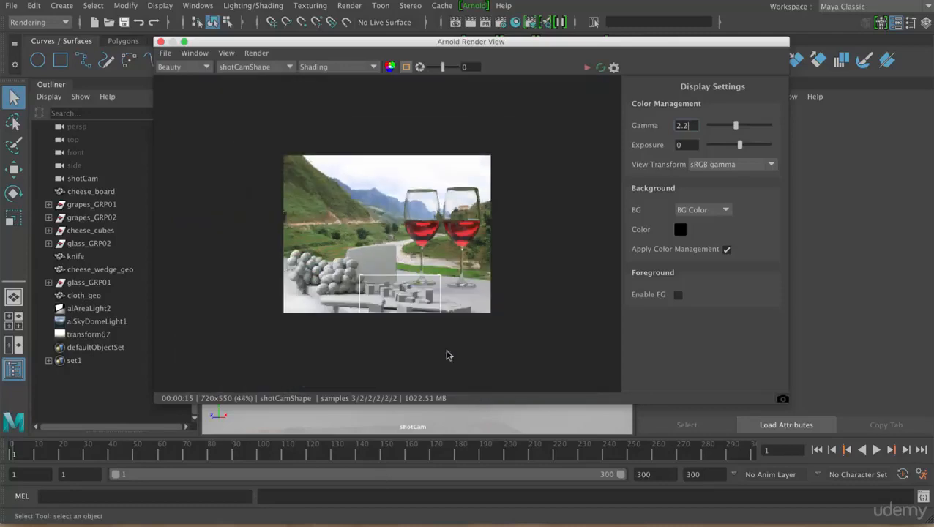
scroll(446, 356, "up", 4)
scroll(447, 356, "down", 1)
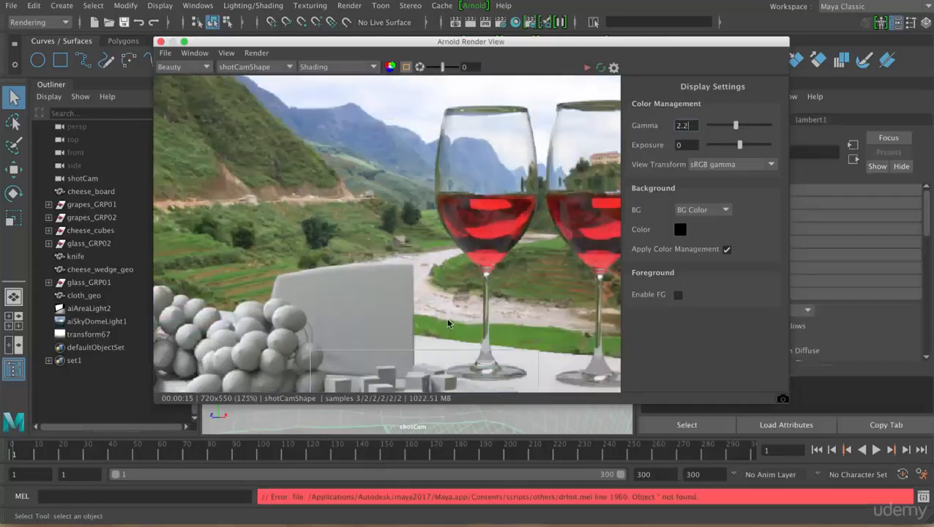
middle_click_drag(446, 319, 441, 209)
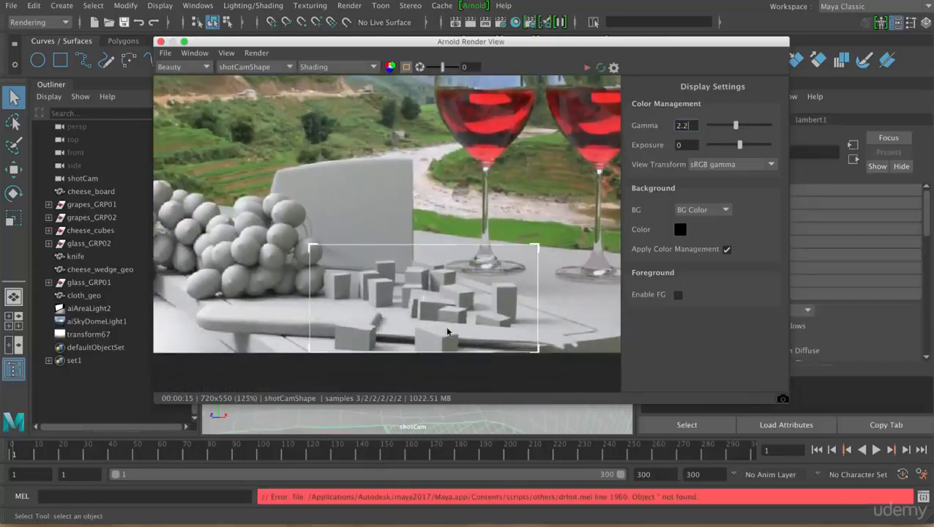
Assign a new Arnold aiSkin material to the cheese_cubes group
left_click_drag(461, 46, 564, 46)
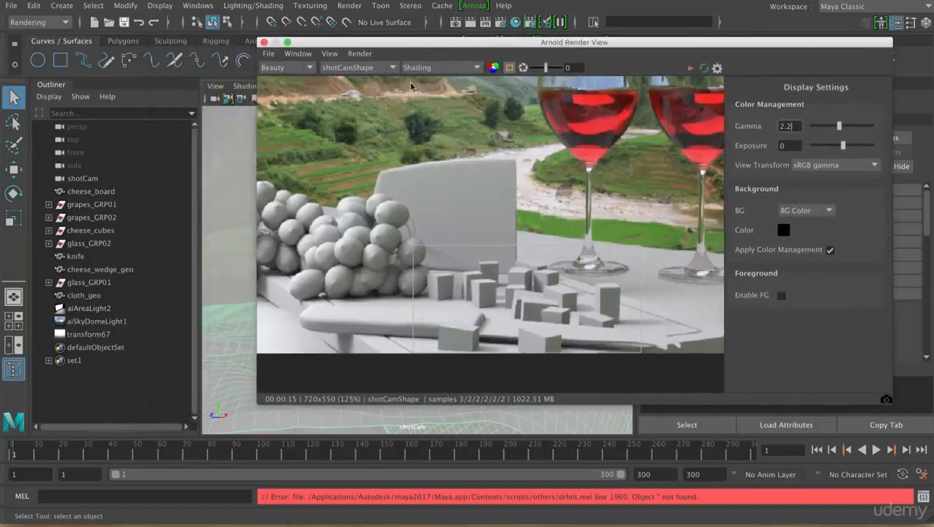
left_click(94, 232)
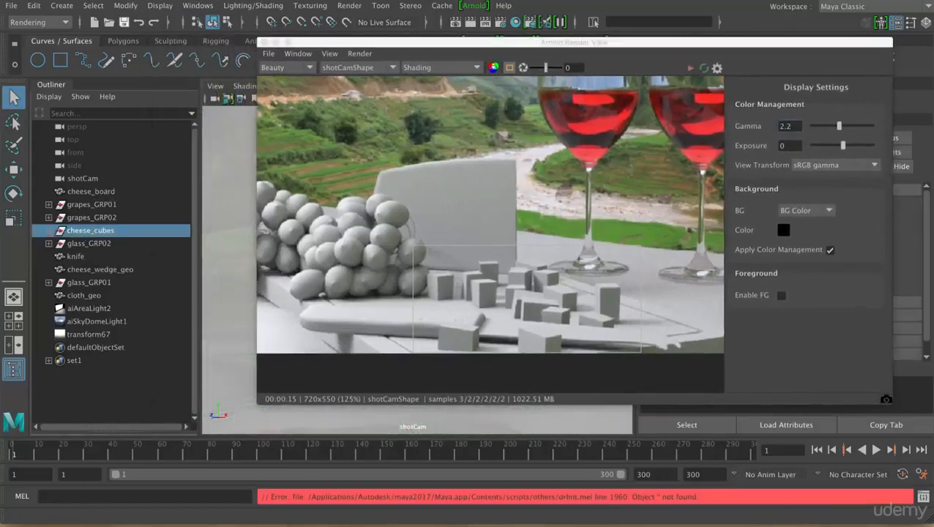
left_click(240, 9)
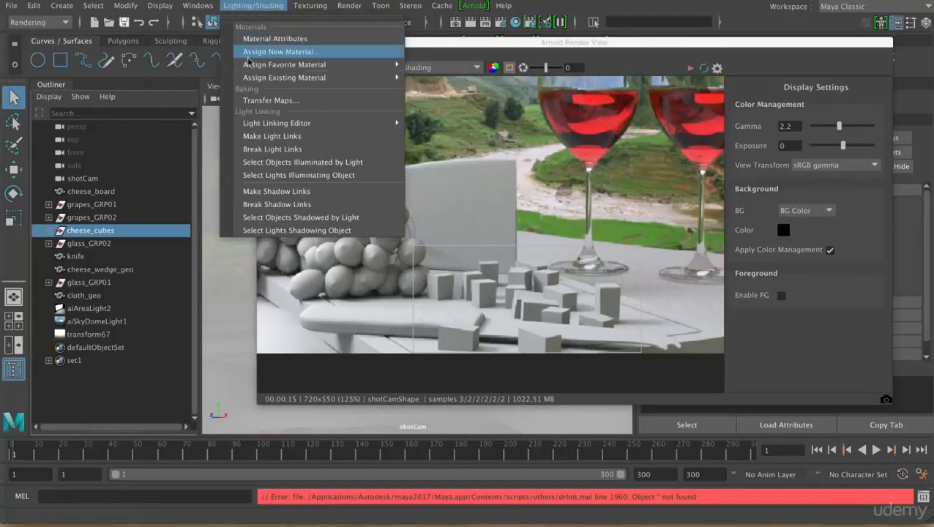
left_click(252, 56)
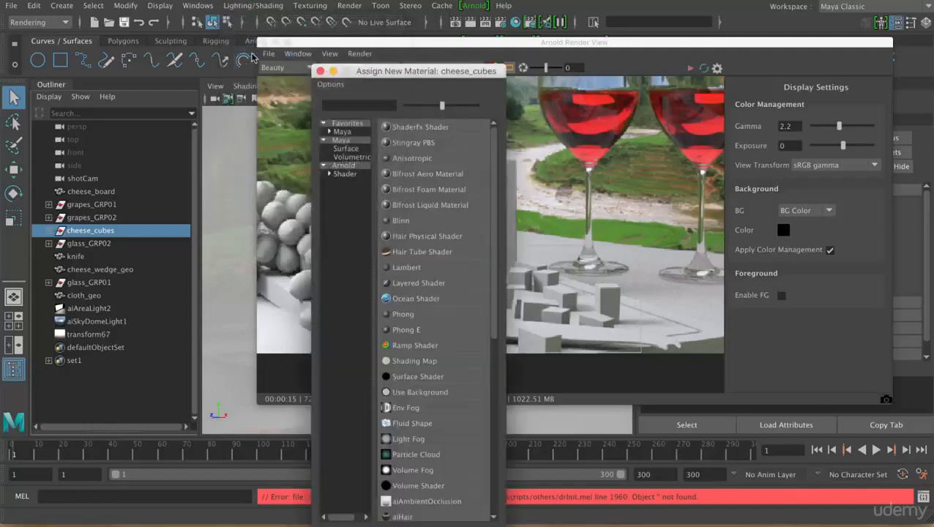
left_click(344, 174)
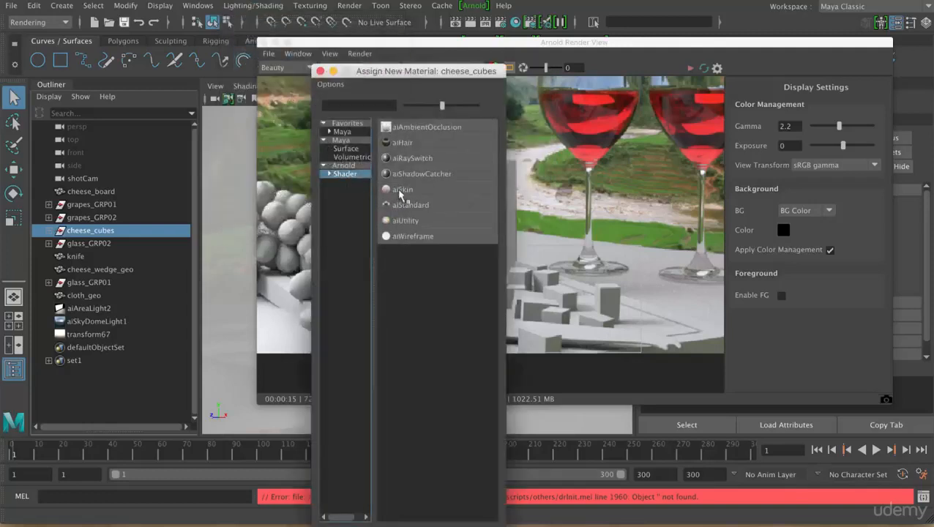
left_click_drag(442, 106, 476, 105)
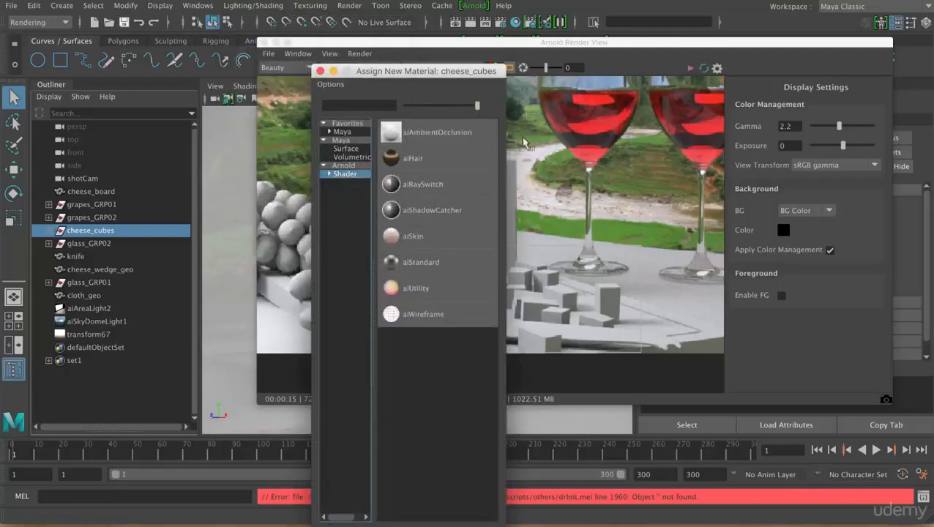
left_click(421, 240)
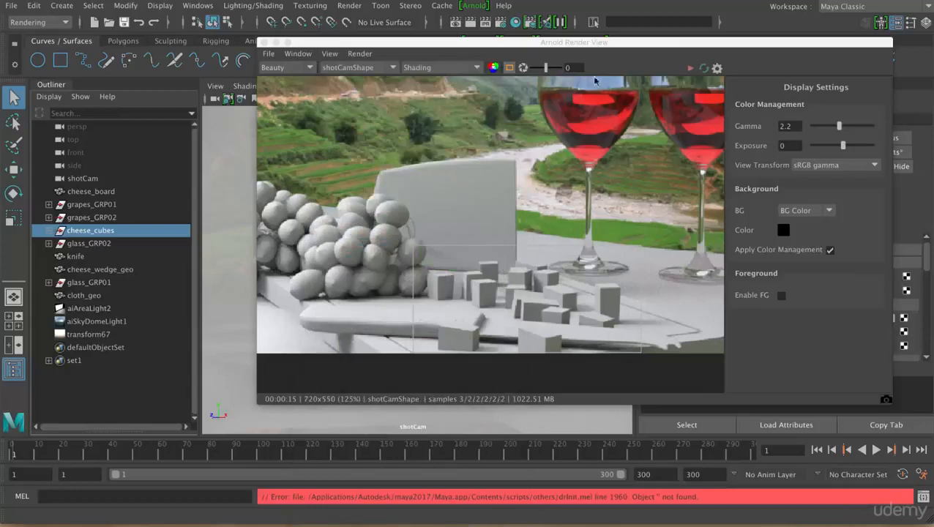
Start the Arnold render of the region and position the render window clear of the aiSkin1 material attributes
left_click_drag(624, 44, 399, 64)
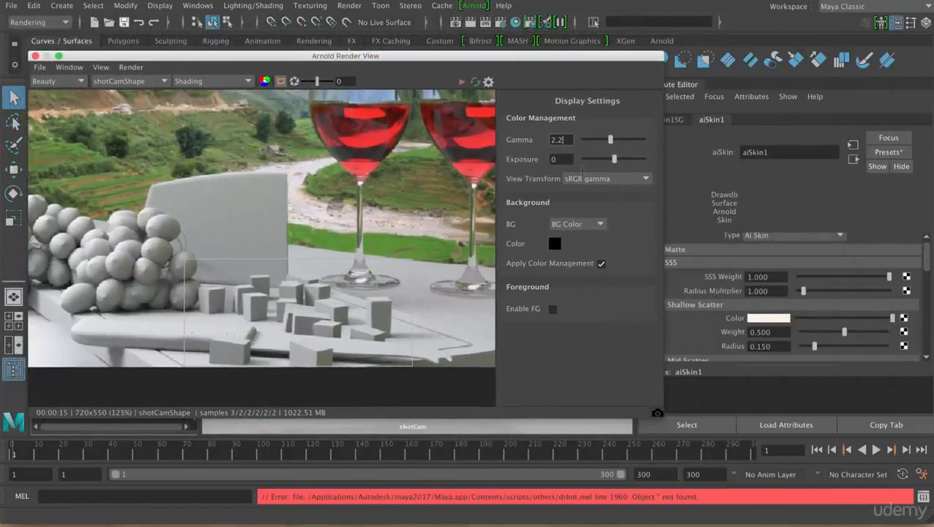
left_click(462, 81)
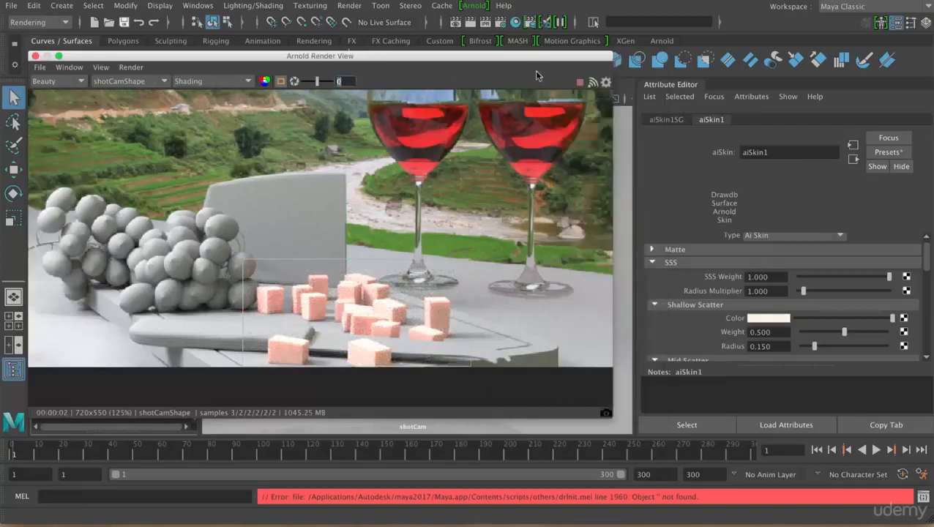
left_click_drag(537, 59, 528, 37)
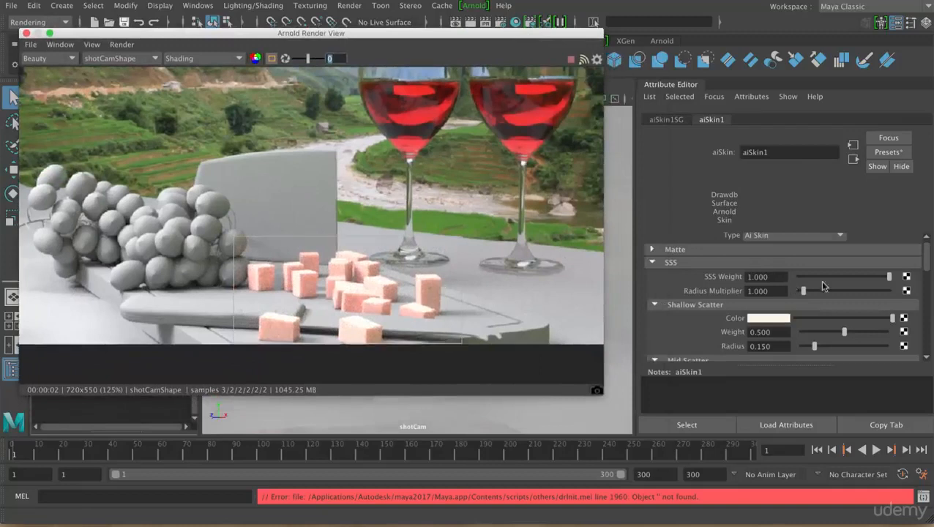
Collapse the Shallow Scatter, Mid Scatter and Deep Scatter settings of the aiSkin1 material
left_click(857, 306)
left_click(848, 317)
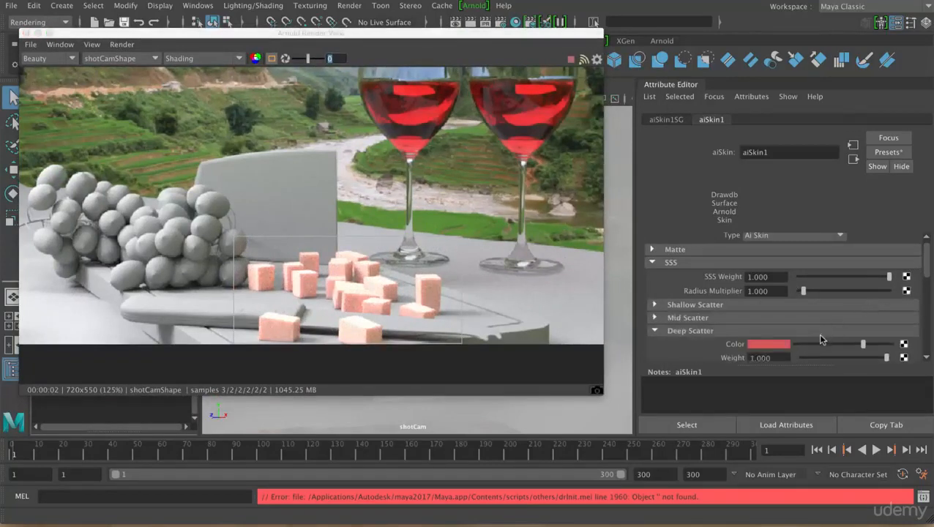
left_click(817, 332)
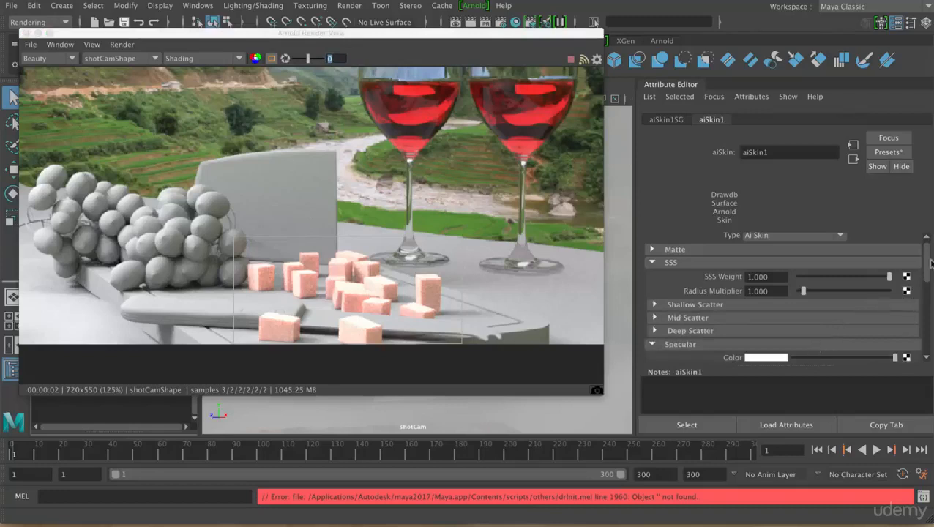
left_click_drag(927, 260, 927, 269)
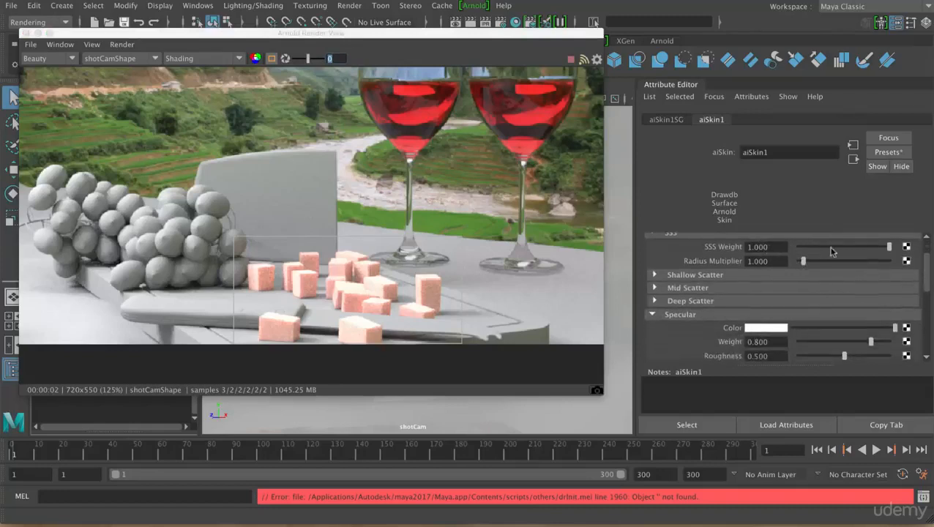
left_click_drag(926, 264, 928, 248)
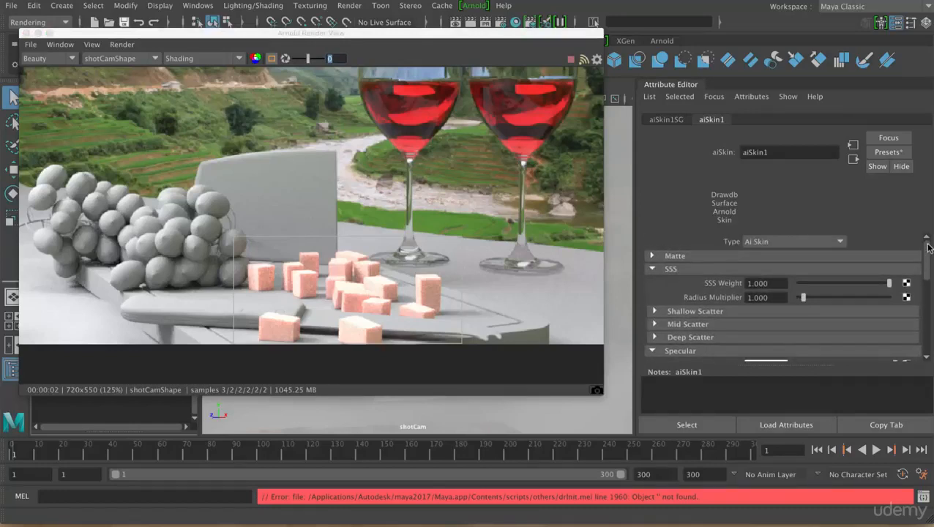
Collapse the Specular and Sheen Layer settings of aiSkin1 and set its SSS Weight to 0
left_click(662, 269)
left_click(663, 282)
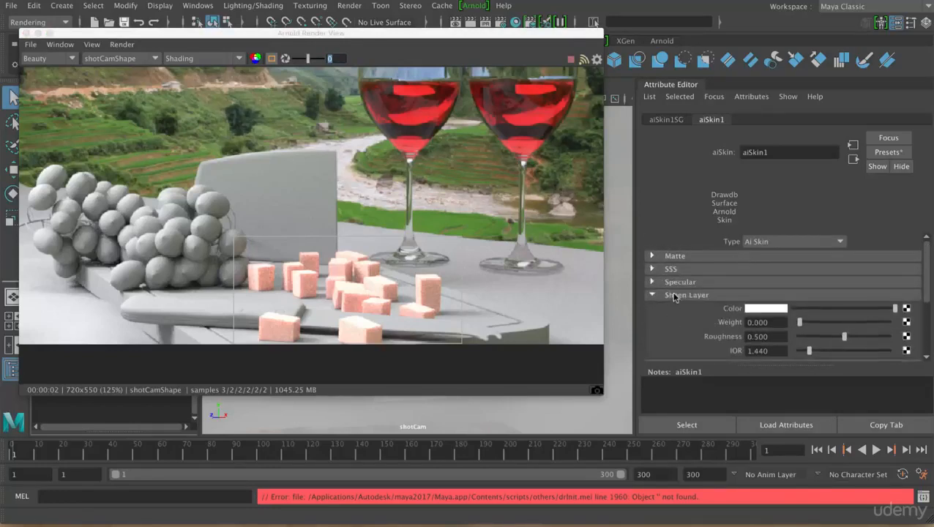
left_click(673, 296)
left_click(673, 270)
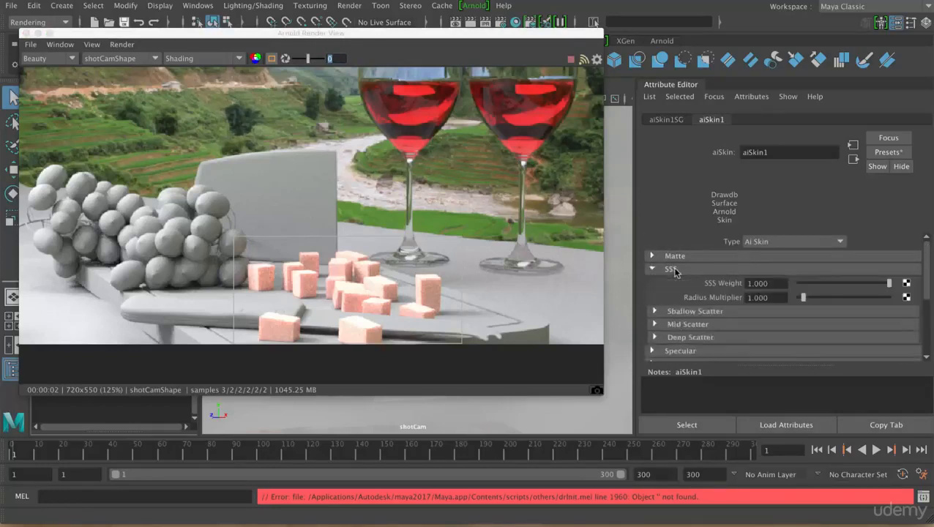
left_click(800, 285)
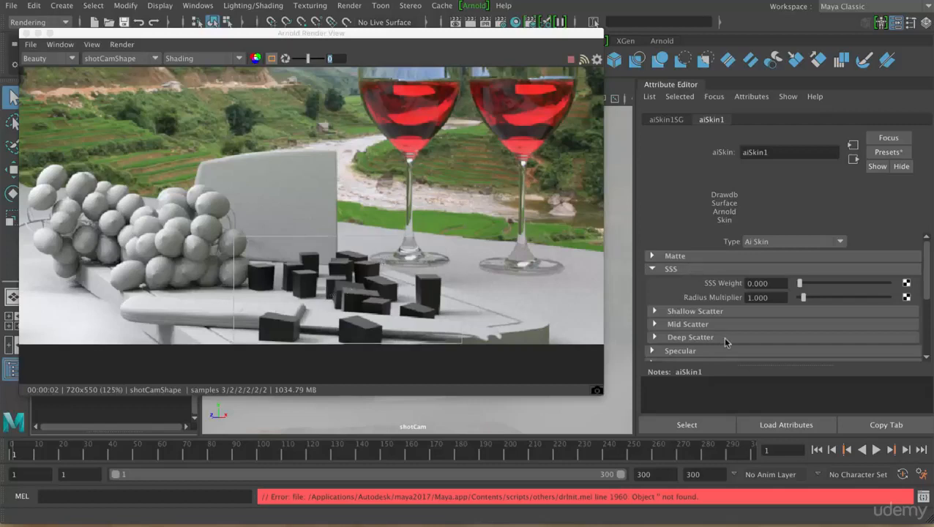
left_click(672, 270)
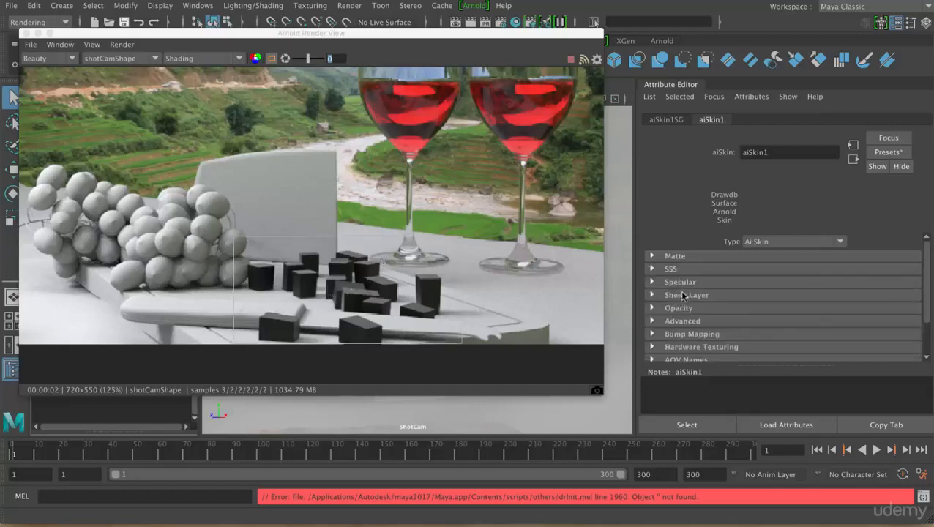
Test the Specular Roughness of aiSkin1 at 0 and 1, and return it to 0.5
left_click(680, 282)
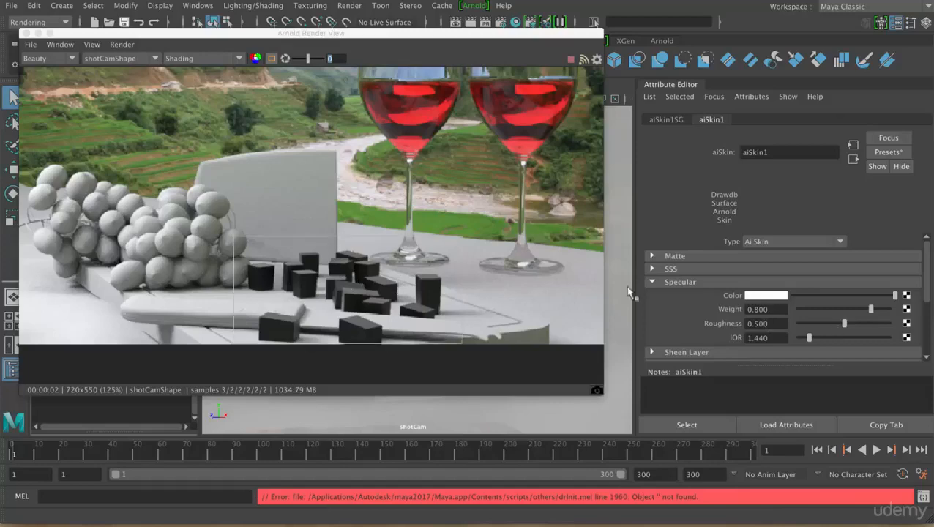
left_click_drag(811, 324, 785, 328)
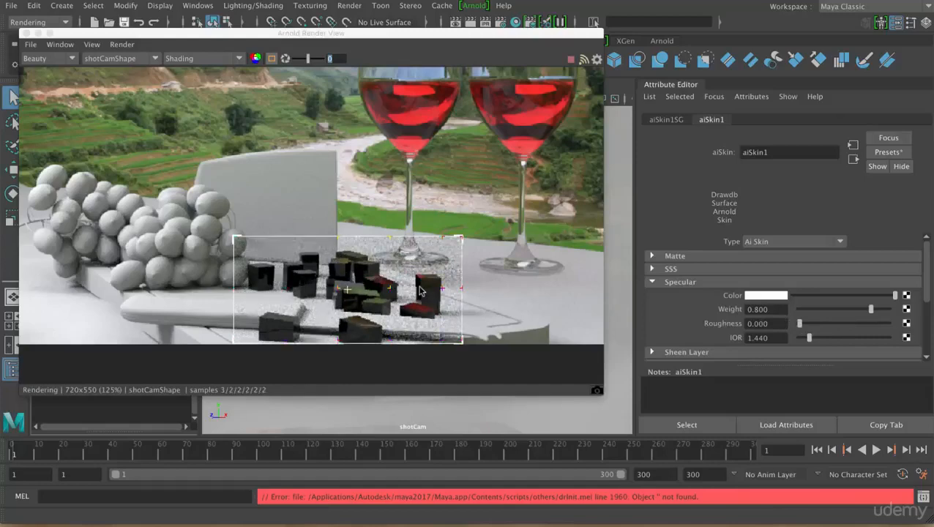
left_click_drag(825, 323, 892, 323)
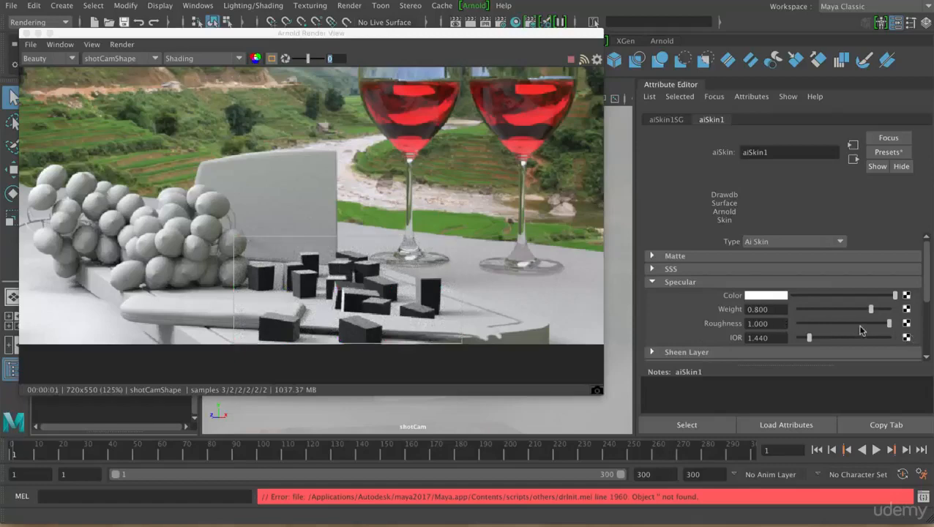
left_click_drag(861, 331, 843, 331)
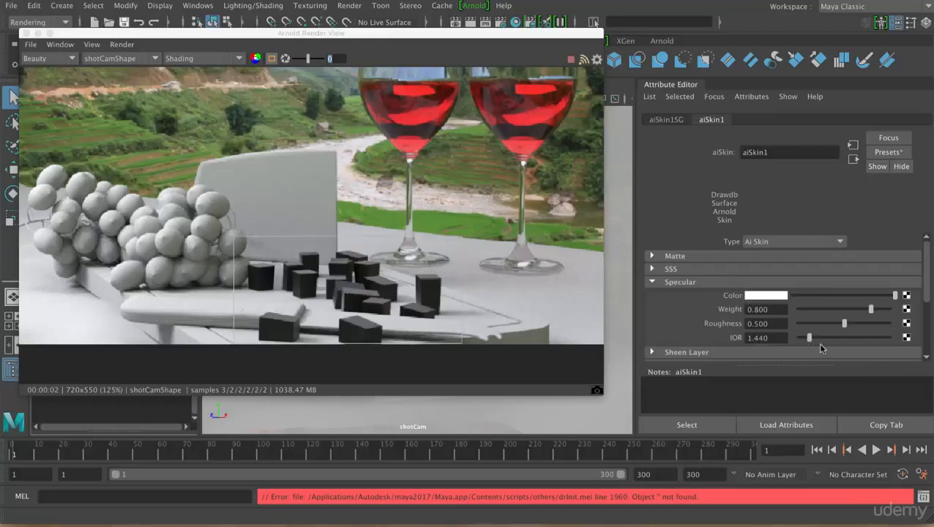
Try a Specular IOR of 5, set it to 1.4, and reduce the Specular Weight to 0
left_click_drag(820, 342, 896, 338)
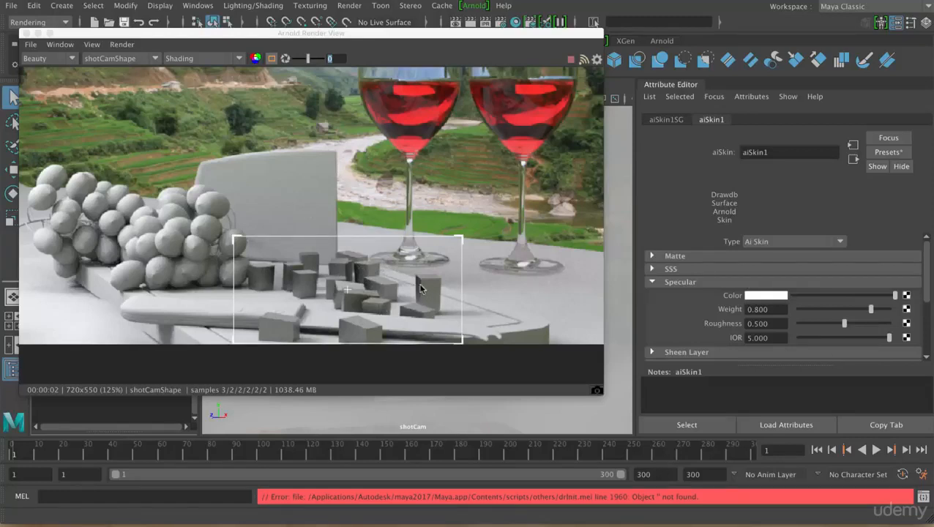
double_click(771, 338)
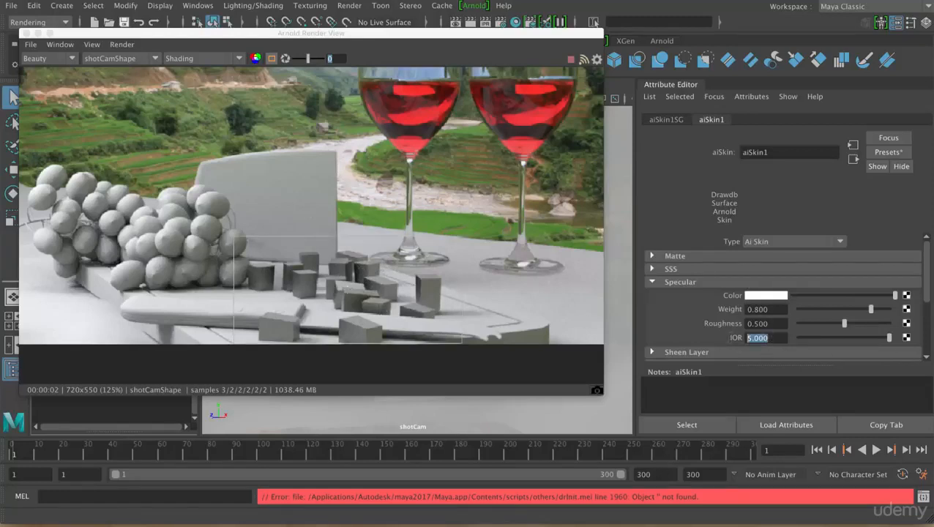
type("1.4")
key("Return")
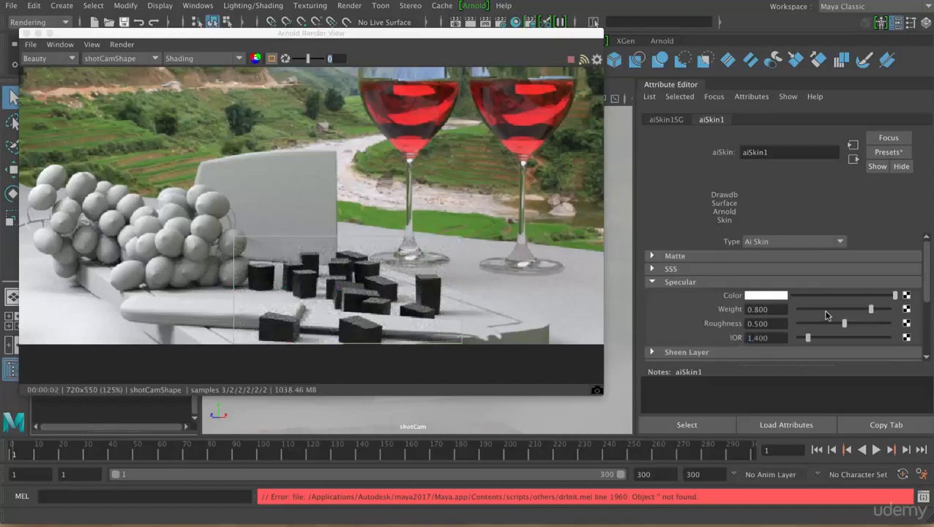
left_click_drag(825, 312, 799, 310)
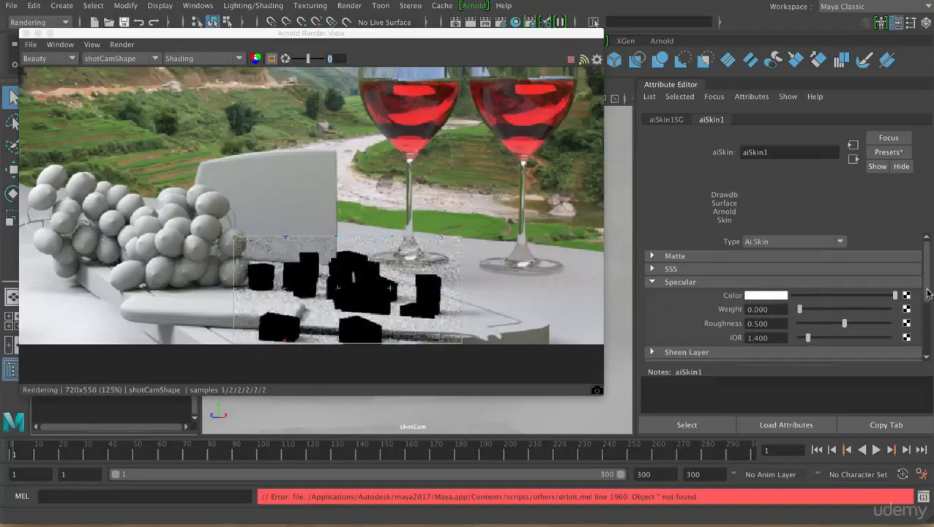
Expand the Sheen Layer settings, test a Sheen Weight of 0.485, and return it to 0
scroll(930, 300, "down", 2)
scroll(930, 300, "down", 1)
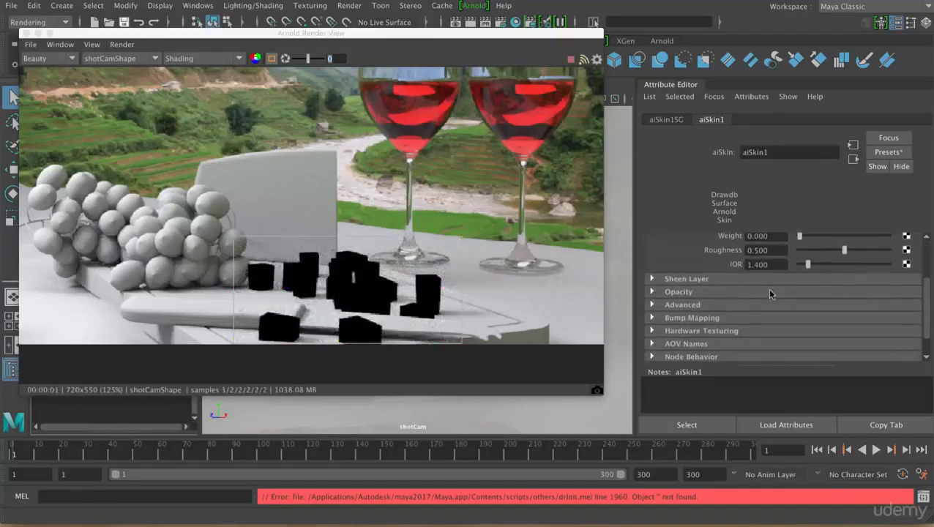
left_click(767, 279)
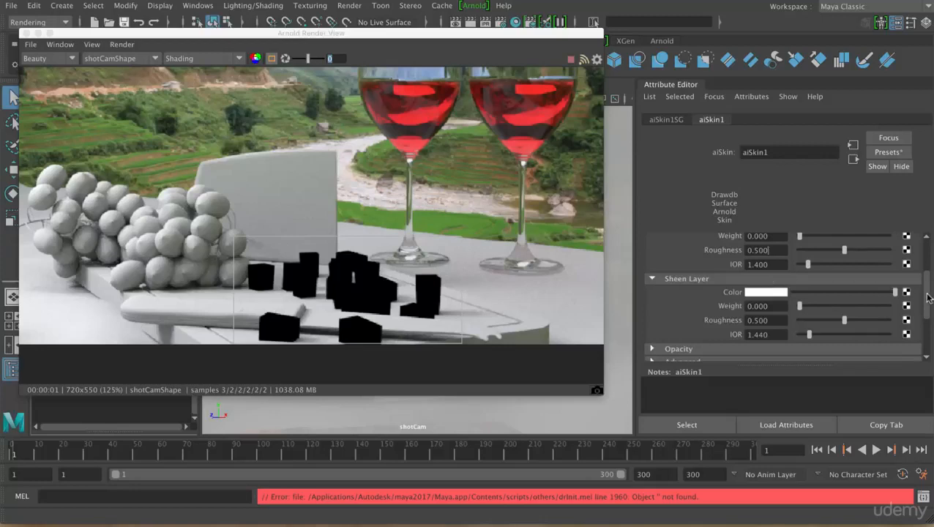
left_click_drag(927, 297, 926, 285)
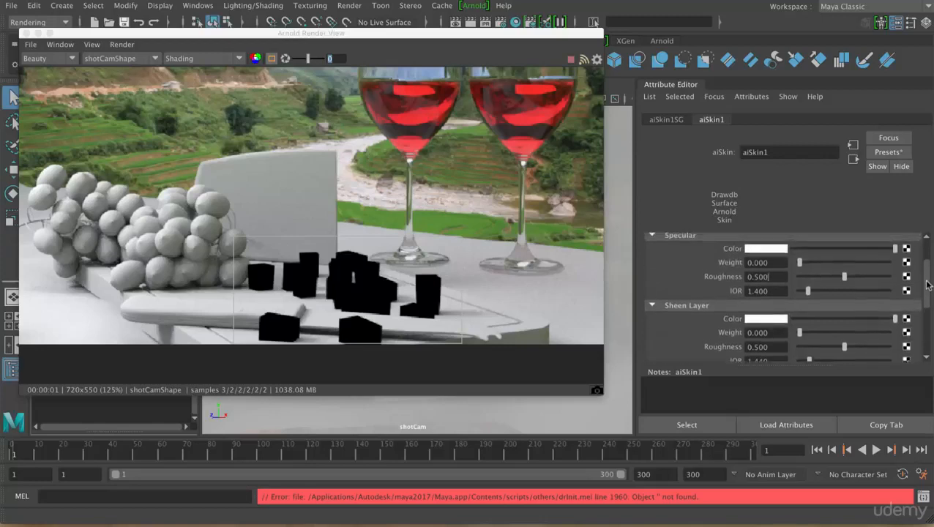
scroll(797, 326, "down", 1)
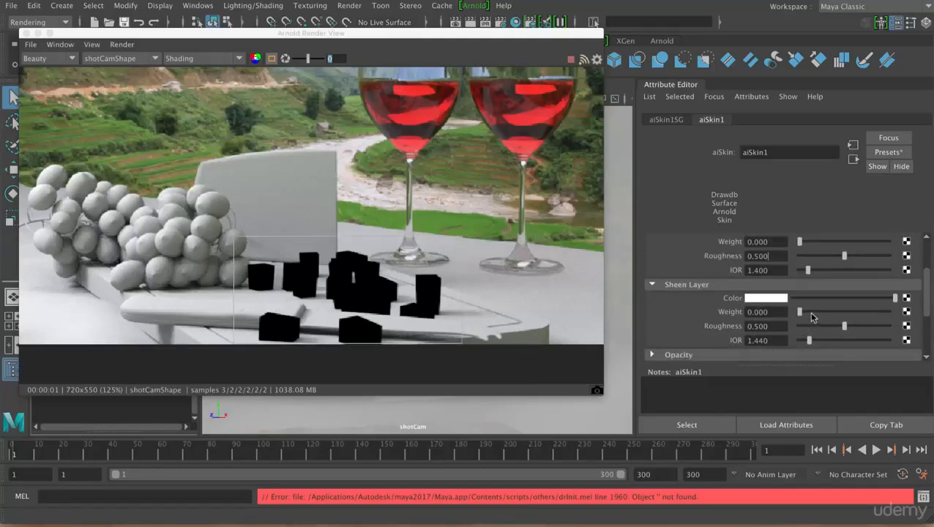
left_click_drag(810, 312, 843, 313)
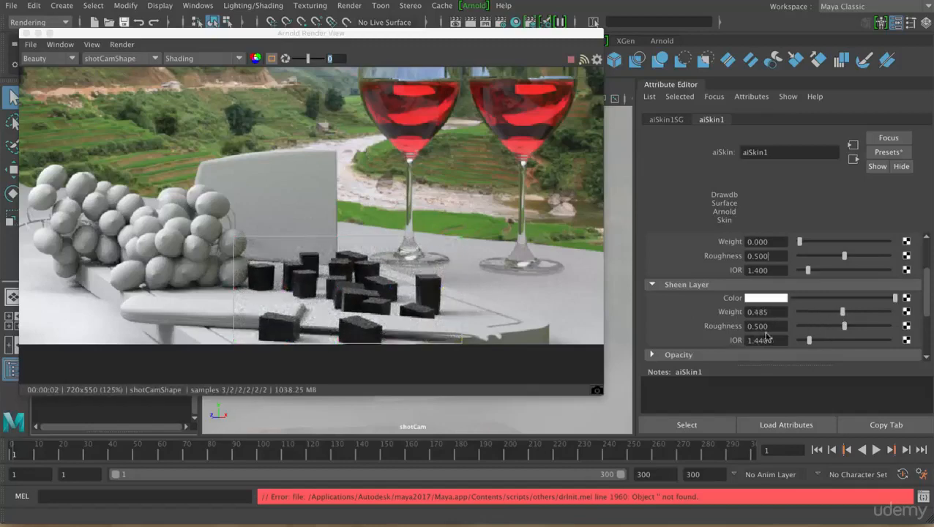
left_click_drag(821, 312, 741, 312)
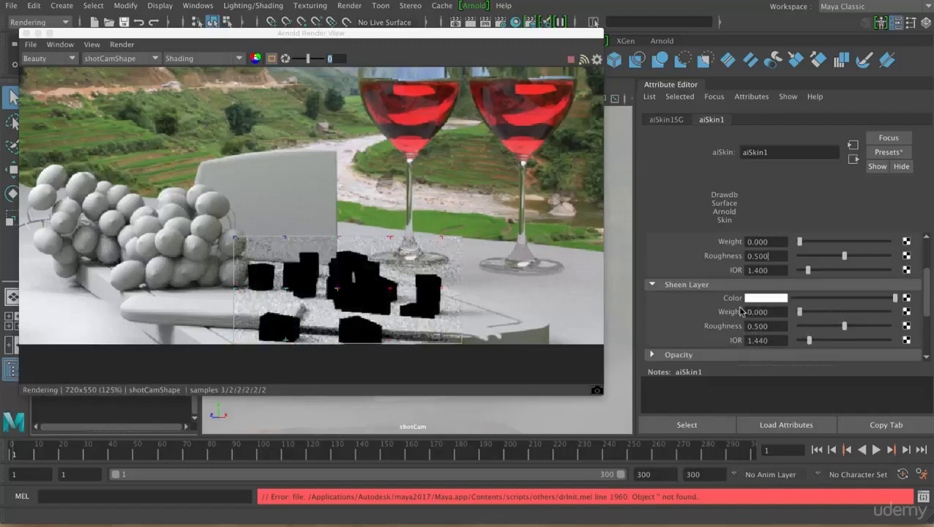
Collapse the Sheen Layer and Specular settings of aiSkin1, expand its SSS settings, and set the SSS Weight to 1
left_click(678, 289)
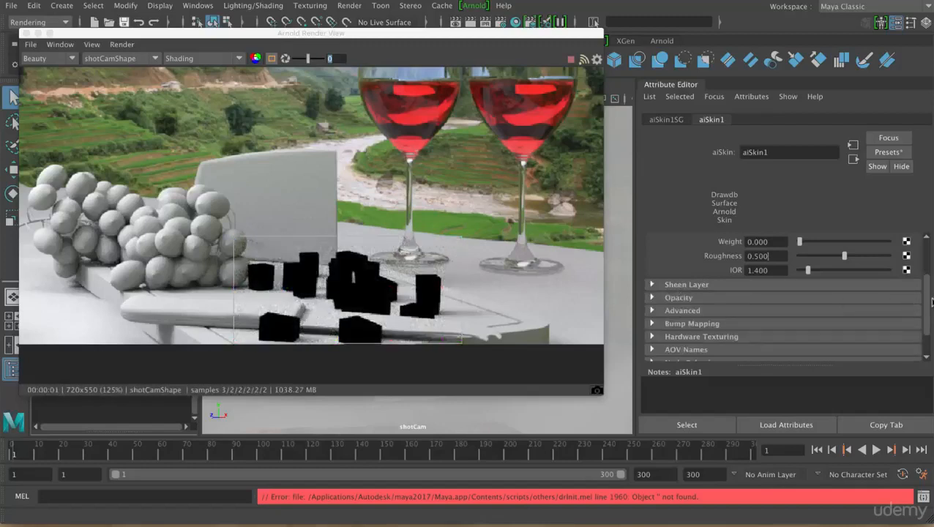
left_click_drag(928, 302, 928, 271)
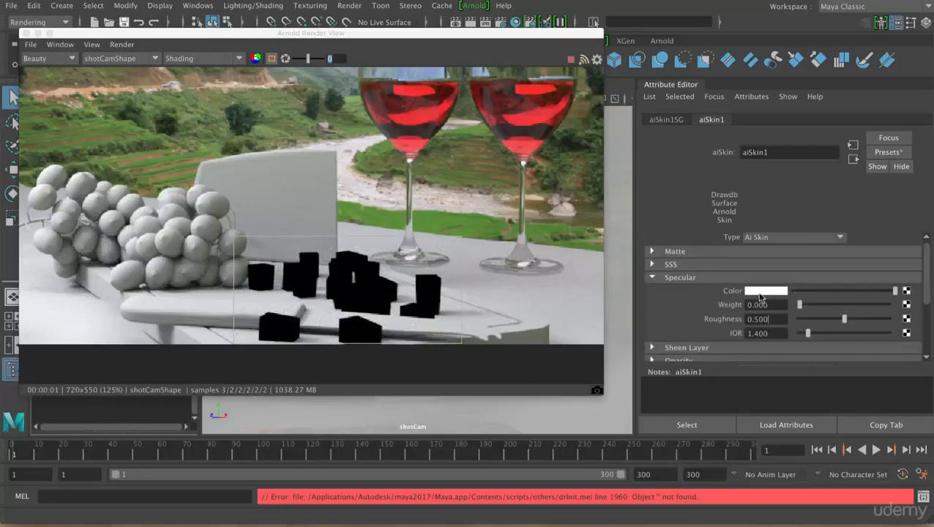
left_click(703, 277)
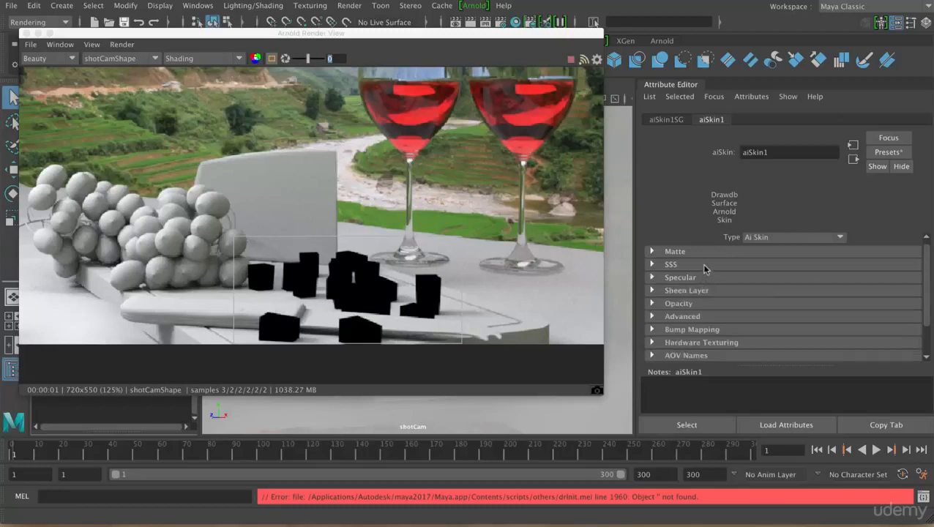
left_click(701, 265)
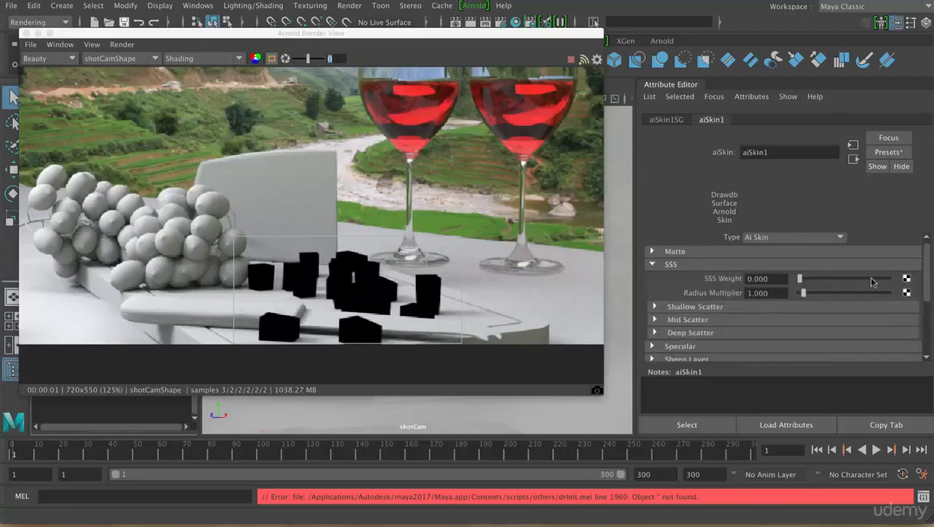
left_click_drag(928, 268, 929, 271)
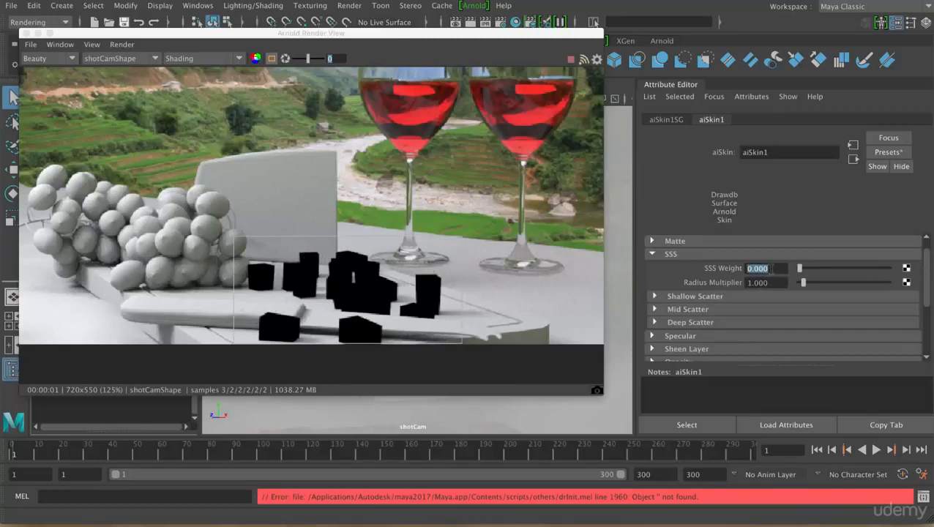
type("1")
key("Return")
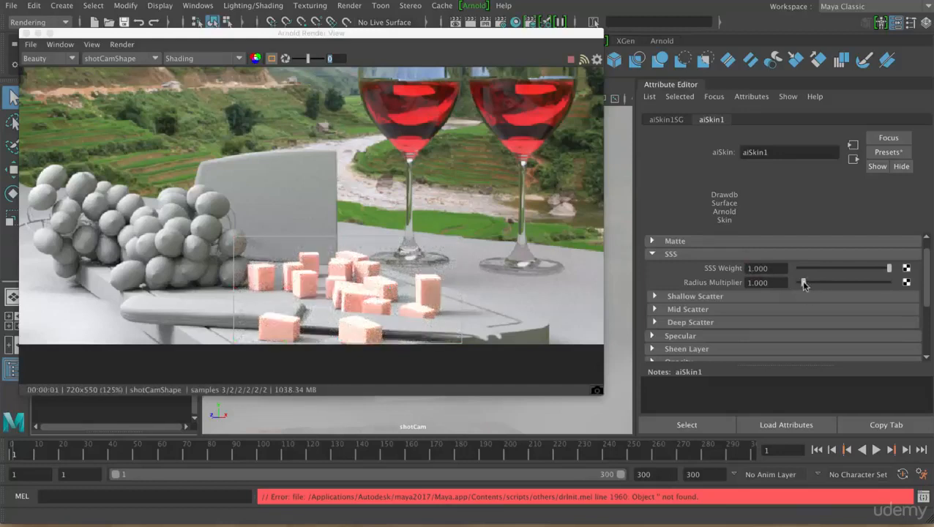
Expand the Shallow, Mid and Deep Scatter settings and review the color, weight and radius of each layer
left_click(685, 296)
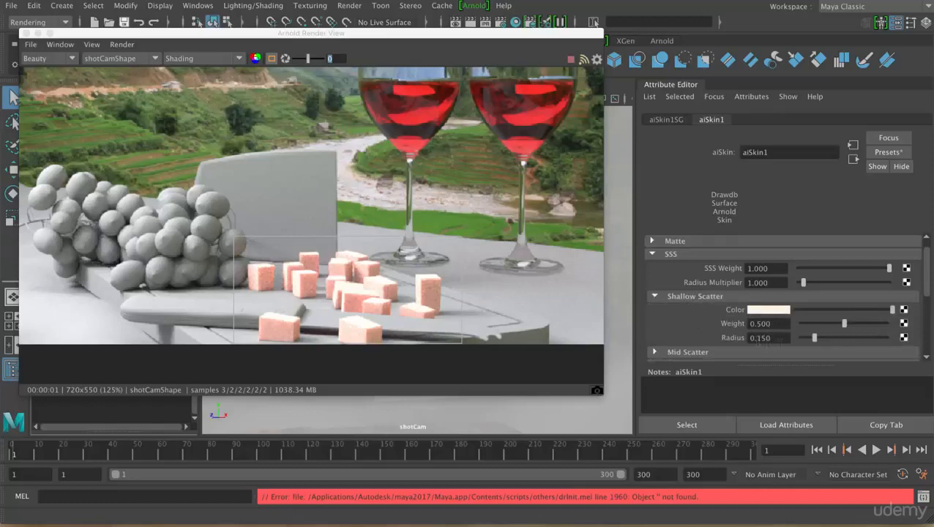
scroll(925, 277, "down", 3)
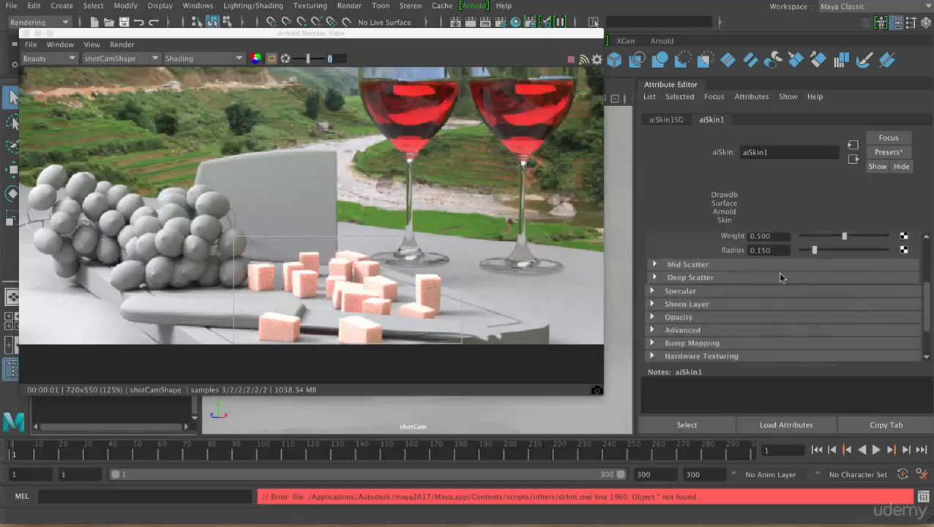
left_click(762, 266)
scroll(902, 311, "down", 3)
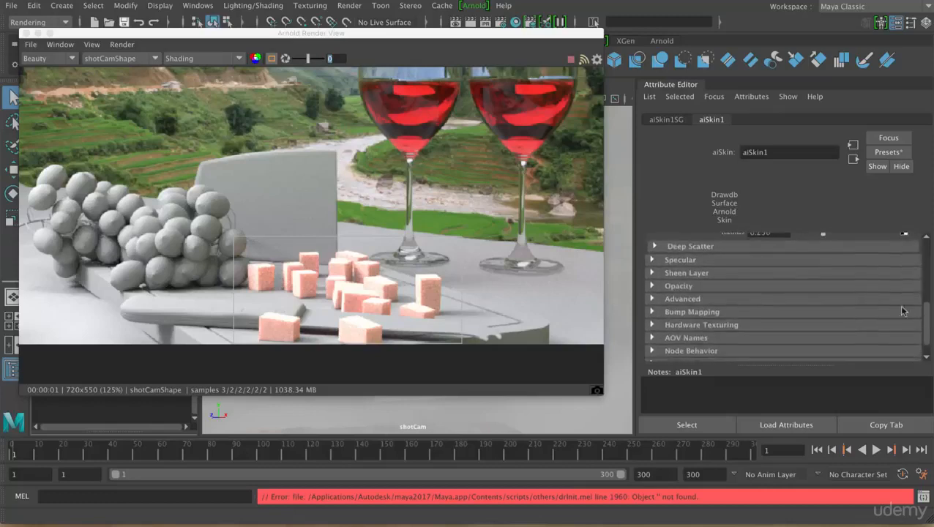
left_click(779, 248)
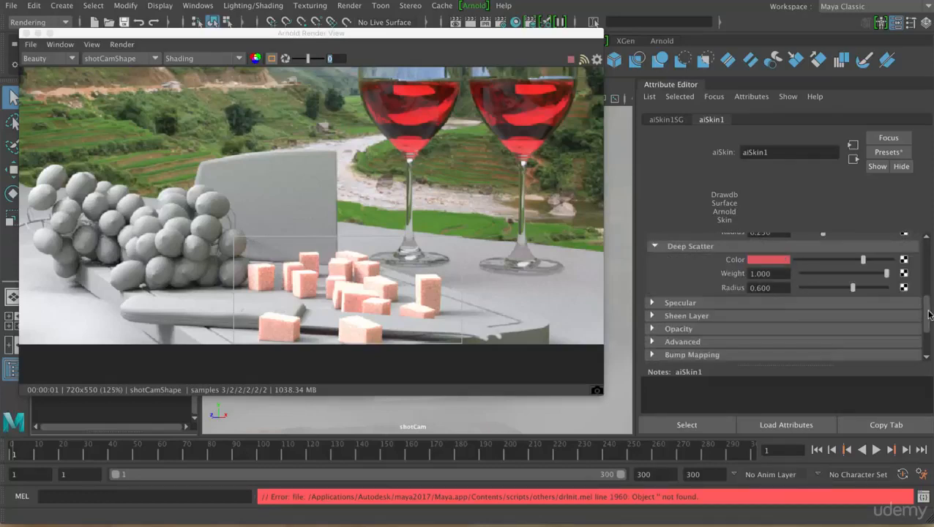
left_click_drag(927, 306, 926, 308)
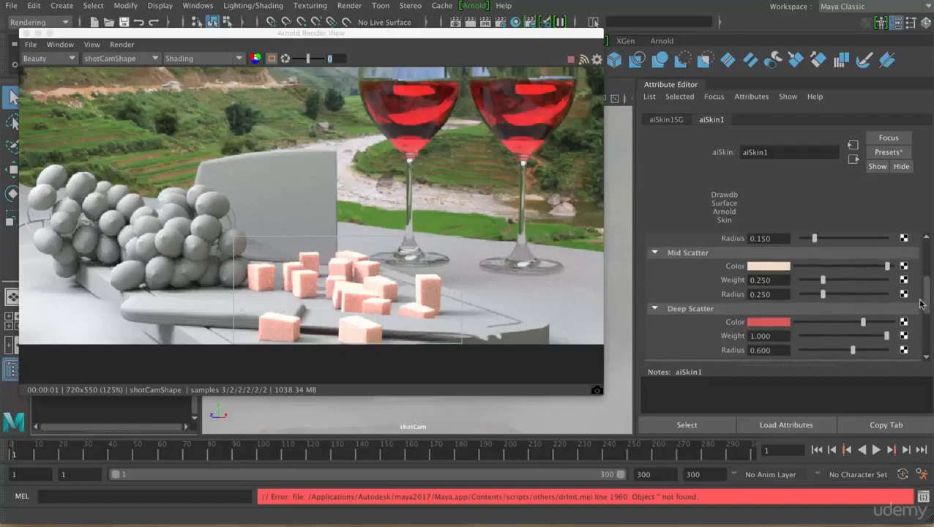
scroll(798, 302, "up", 3)
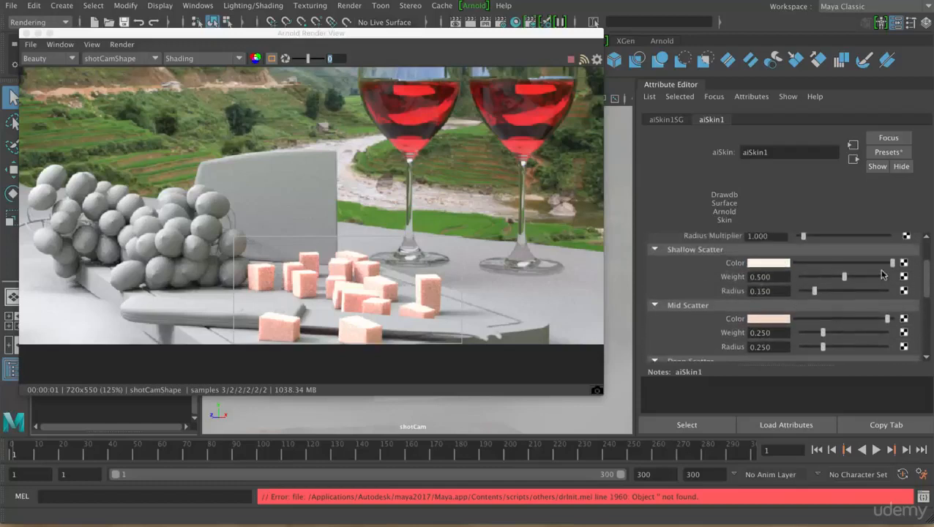
scroll(921, 269, "up", 3)
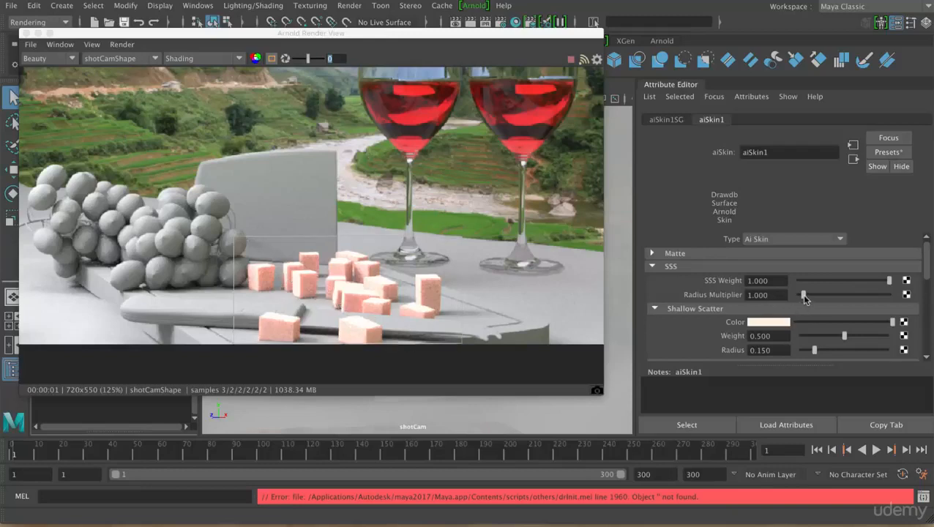
Test an SSS Radius Multiplier of about 9.706 on the cheese cubes and return it to 1
left_click_drag(804, 294, 842, 294)
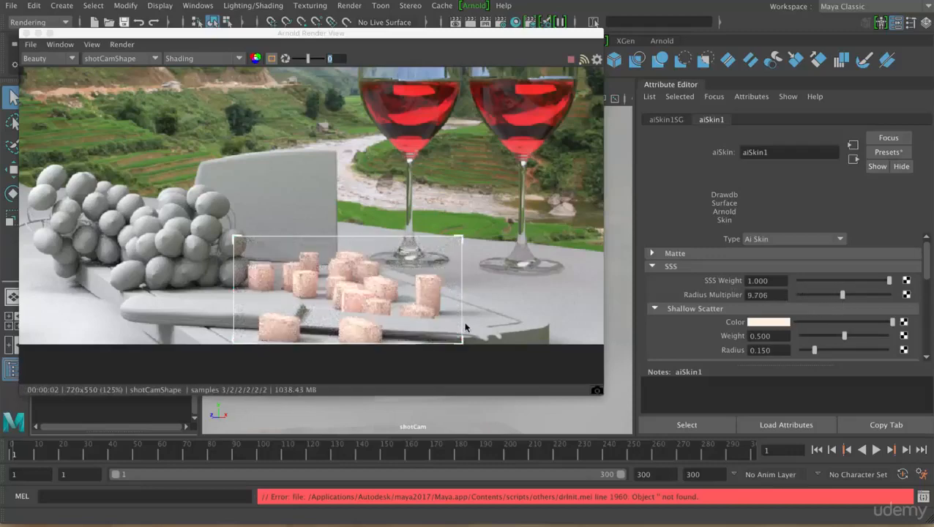
double_click(779, 294)
type("1")
key("Return")
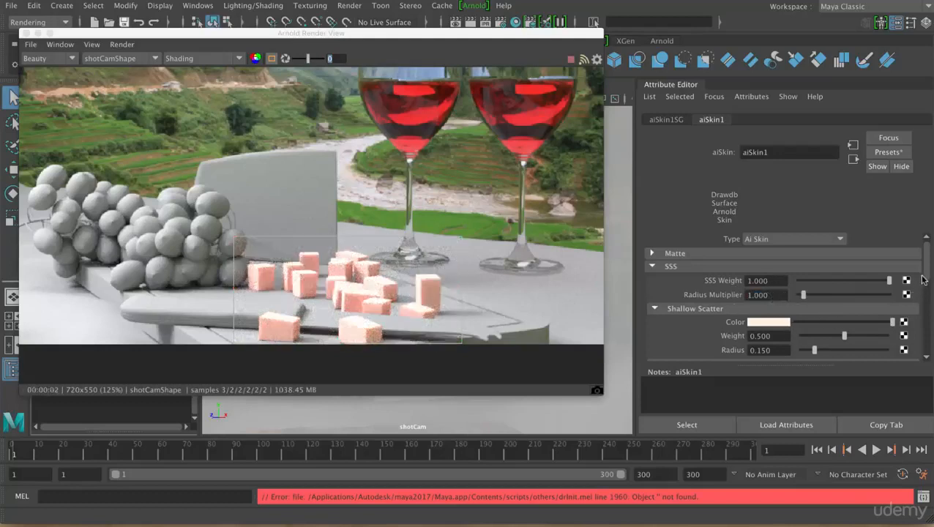
Reduce the Shallow Scatter and Mid Scatter weights to 0 to isolate the Deep Scatter layer in the render
mouse_move(926, 269)
left_mouse_down()
mouse_move(924, 306)
mouse_move(925, 271)
left_mouse_up()
scroll(725, 253, "down", 2)
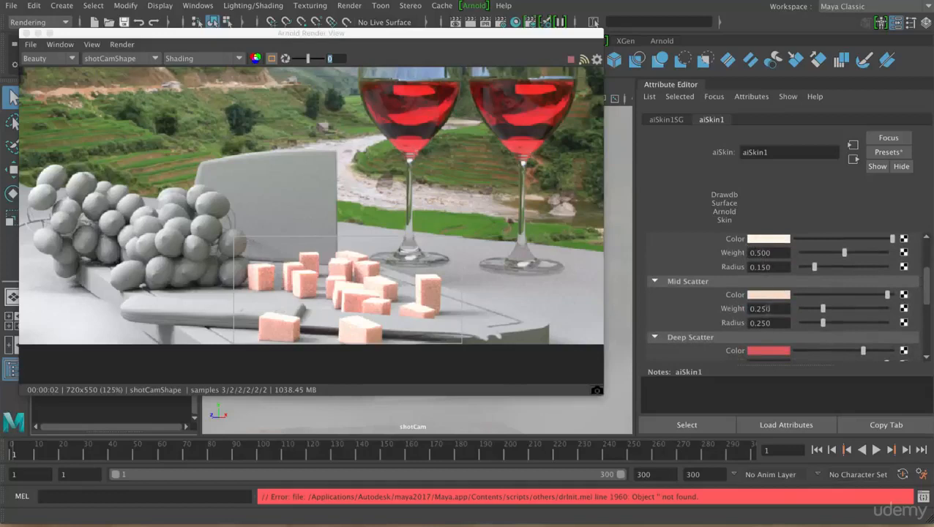
mouse_move(926, 284)
left_mouse_down()
mouse_move(926, 300)
mouse_move(926, 273)
left_mouse_up()
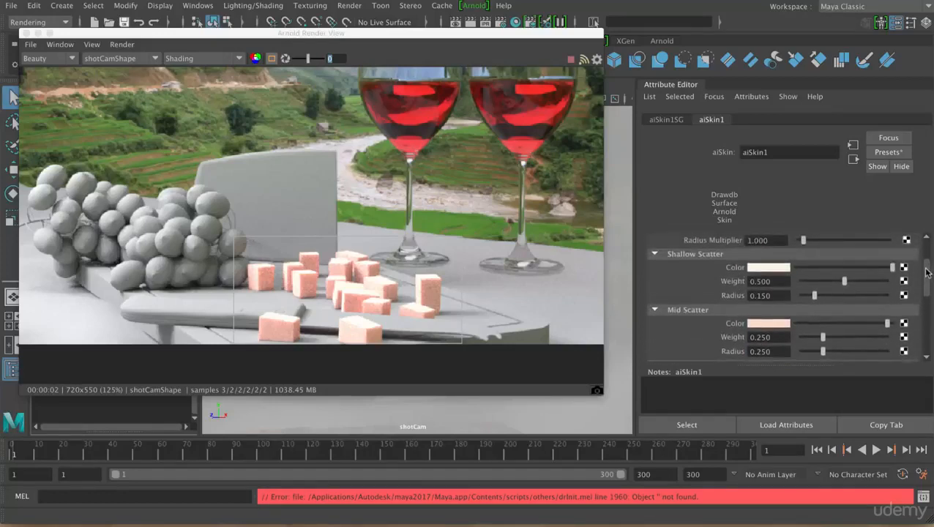
left_click_drag(843, 282, 792, 283)
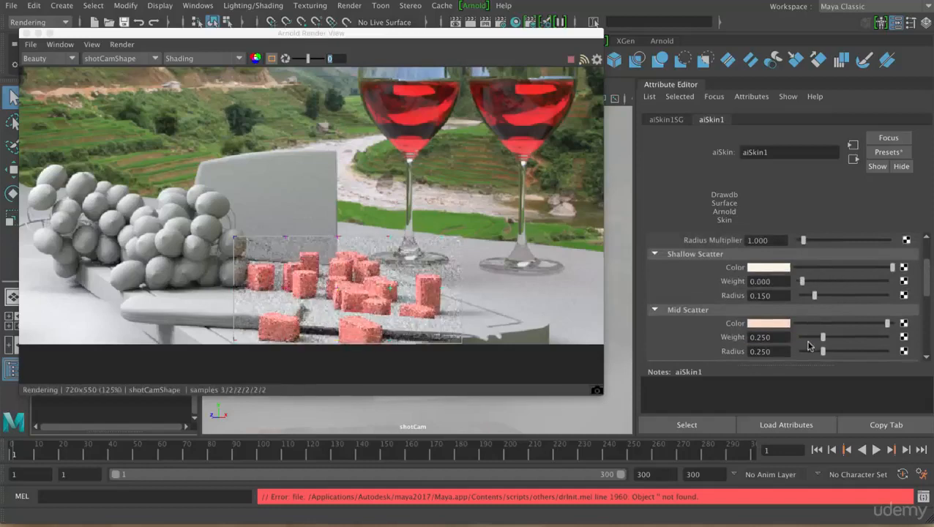
left_click_drag(823, 338, 777, 337)
mouse_move(927, 284)
left_mouse_down()
mouse_move(927, 302)
mouse_move(769, 312)
mouse_move(895, 315)
mouse_move(925, 301)
mouse_move(922, 258)
mouse_move(922, 297)
left_mouse_up()
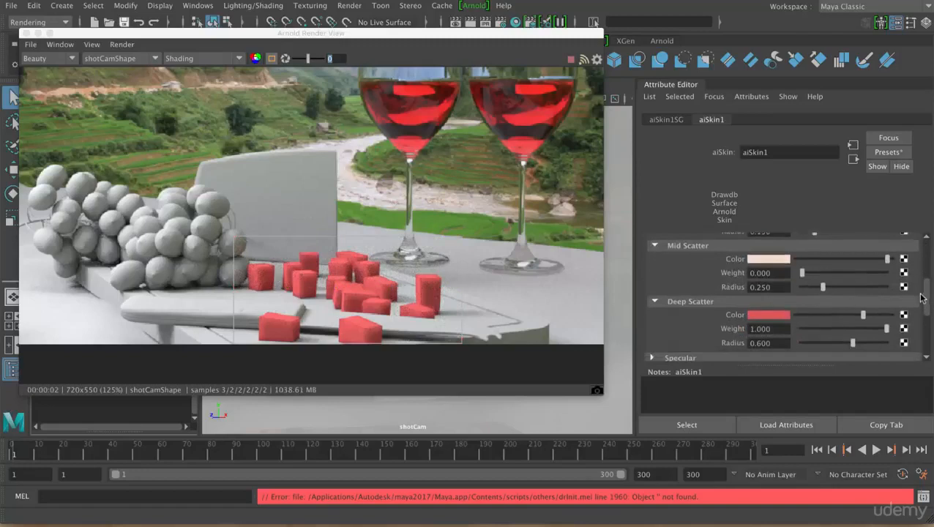
Set the Mid Scatter Weight to 0.25 and reduce the Deep Scatter Weight to 0
double_click(782, 273)
key("BackSpace")
type(".25")
key("Return")
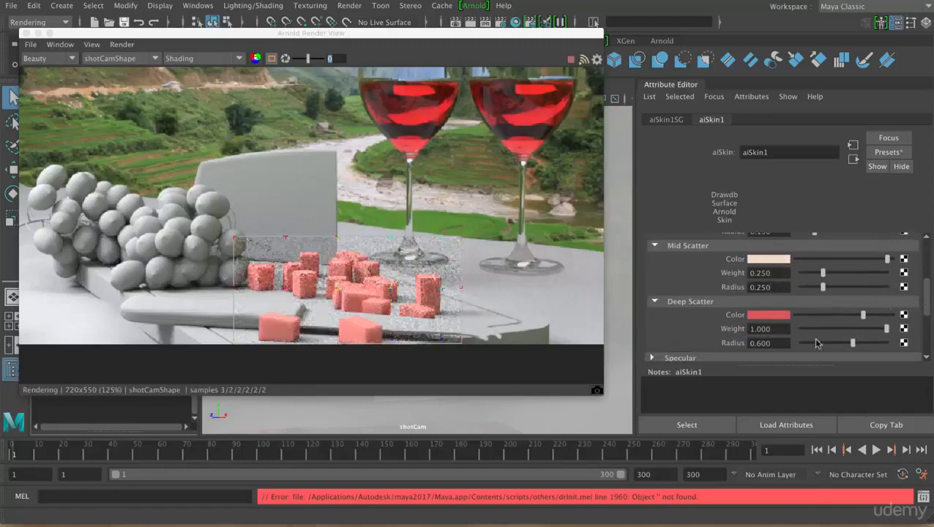
left_click_drag(825, 329, 798, 329)
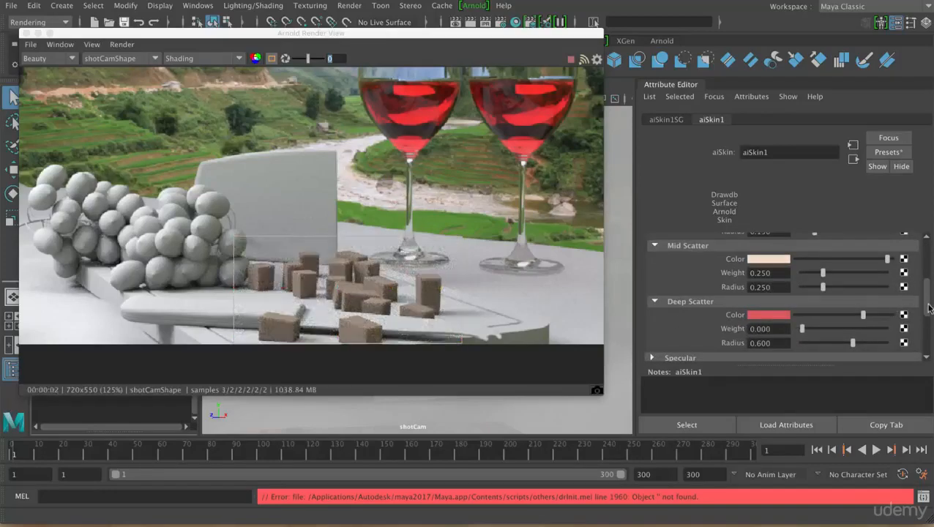
Set the Shallow Scatter Weight to 0.5 and reduce the Mid Scatter Weight to 0
scroll(927, 297, "up", 3)
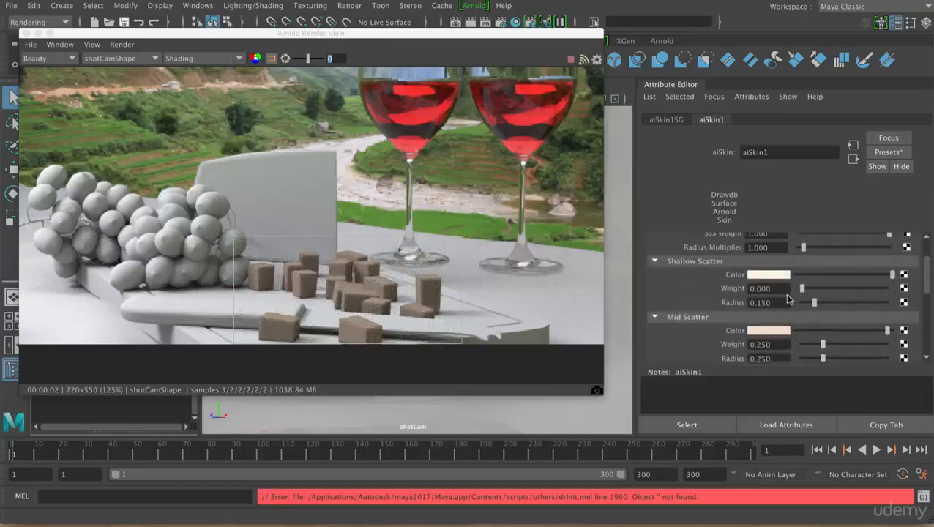
type("0.5")
key("Return")
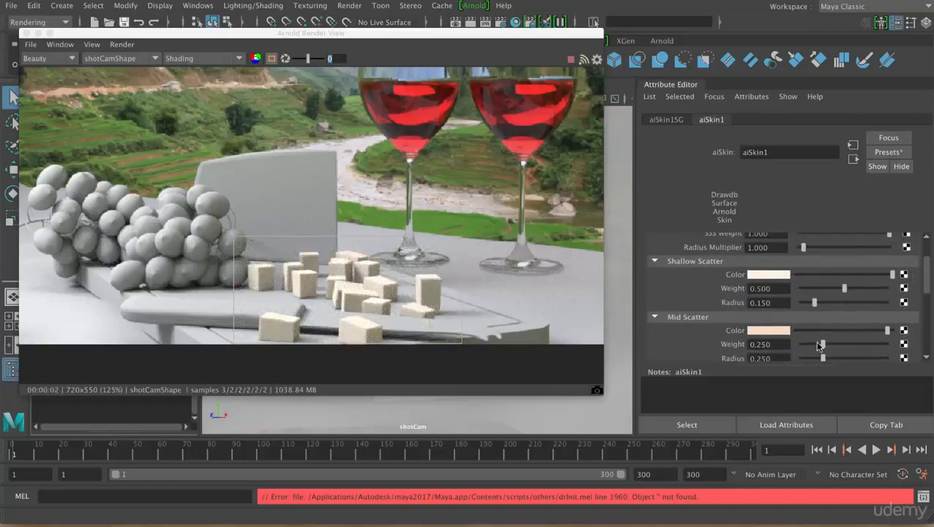
left_click_drag(823, 344, 721, 348)
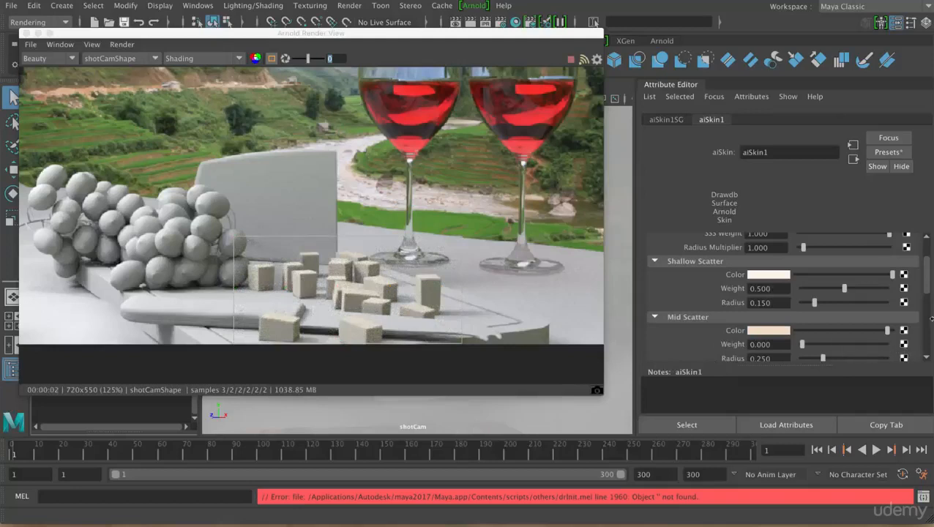
Raise the SSS Radius Multiplier to about 2.059
left_click_drag(927, 276, 925, 283)
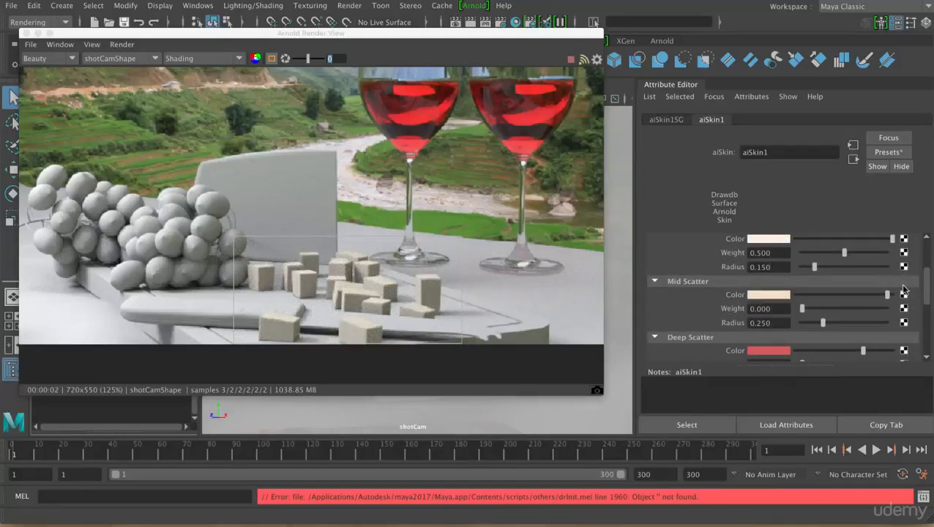
left_click_drag(927, 290, 928, 269)
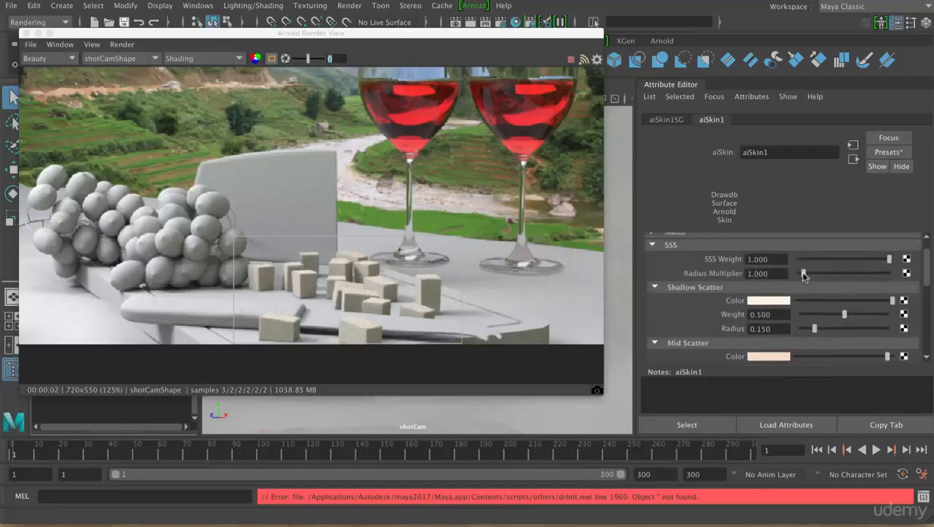
left_click_drag(803, 273, 809, 277)
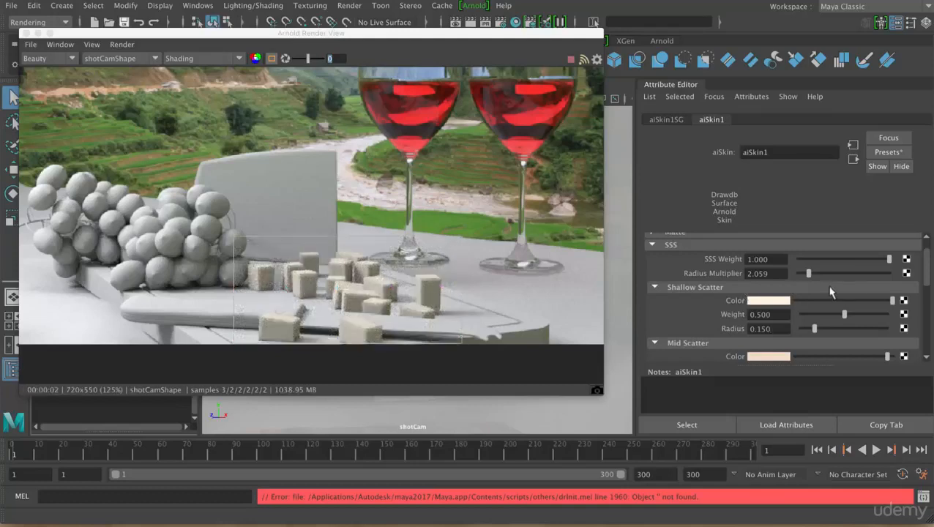
Change the Shallow Scatter color to a warm cheese yellow with hue 36.364, saturation 0.731 and value 1
left_click_drag(925, 268, 922, 277)
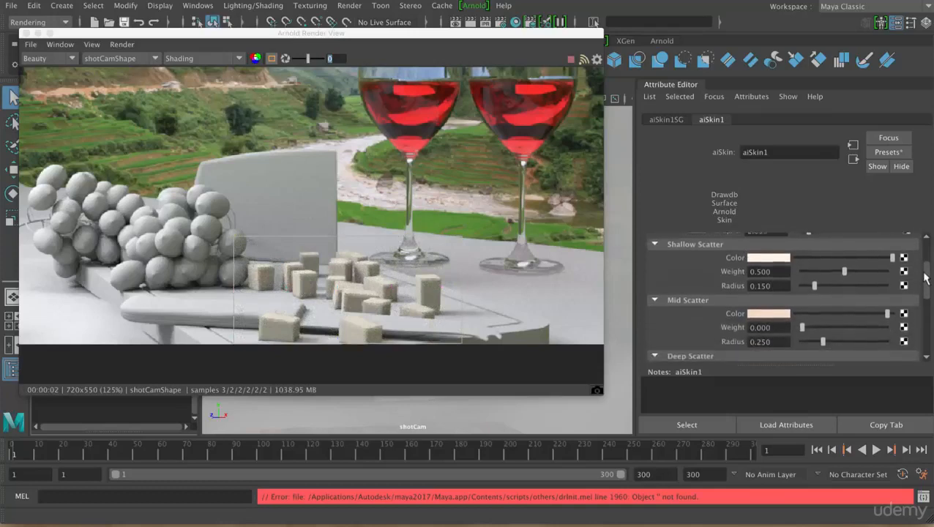
left_click(759, 257)
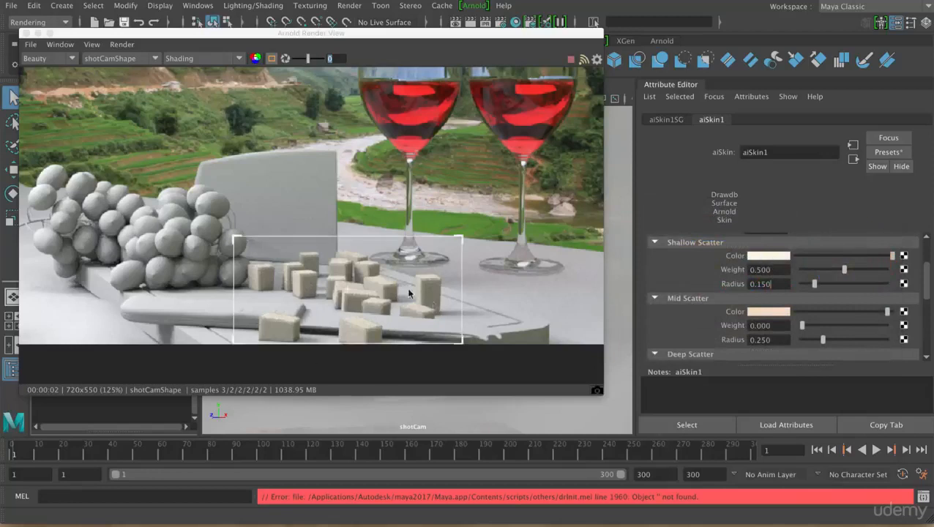
left_click(769, 256)
left_click_drag(748, 302, 775, 308)
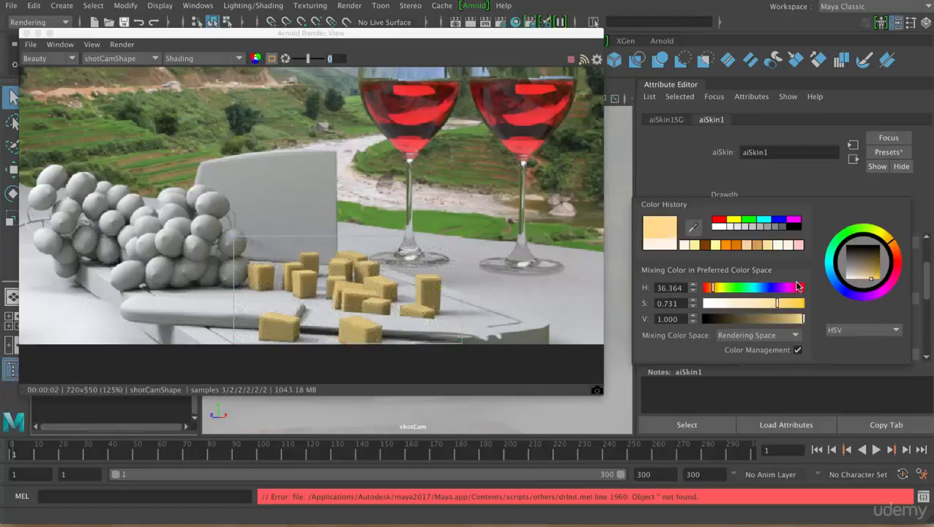
key("Return")
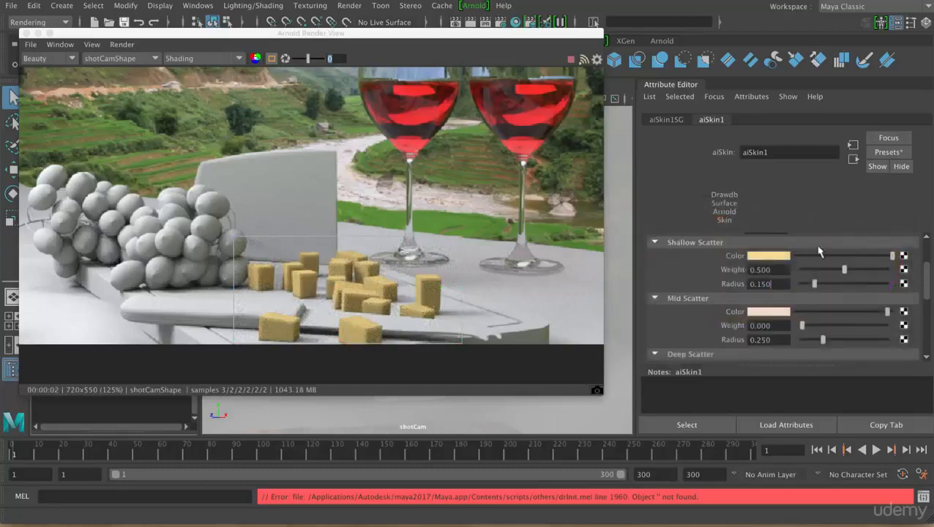
Change the Mid Scatter color to a saturated orange and set the Mid Scatter Weight to 0.25
left_click(777, 311)
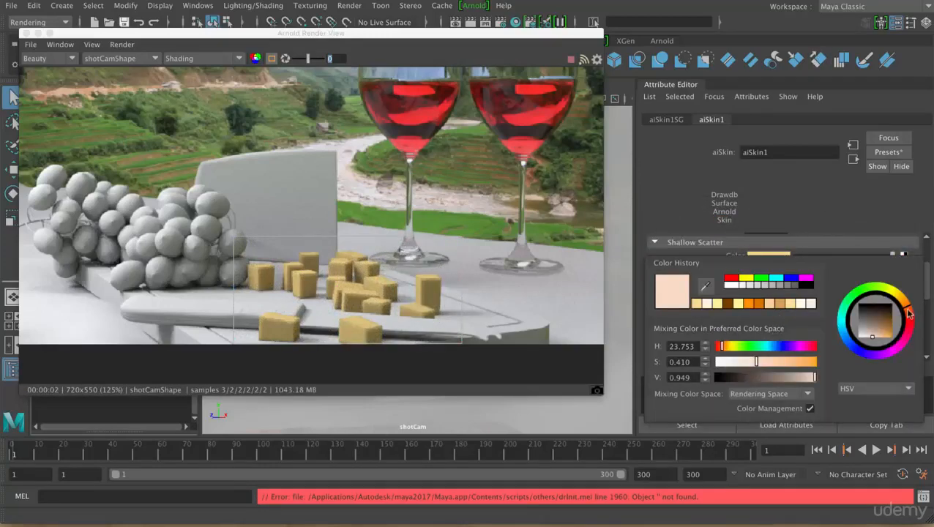
left_click(791, 363)
left_click_drag(791, 364, 807, 366)
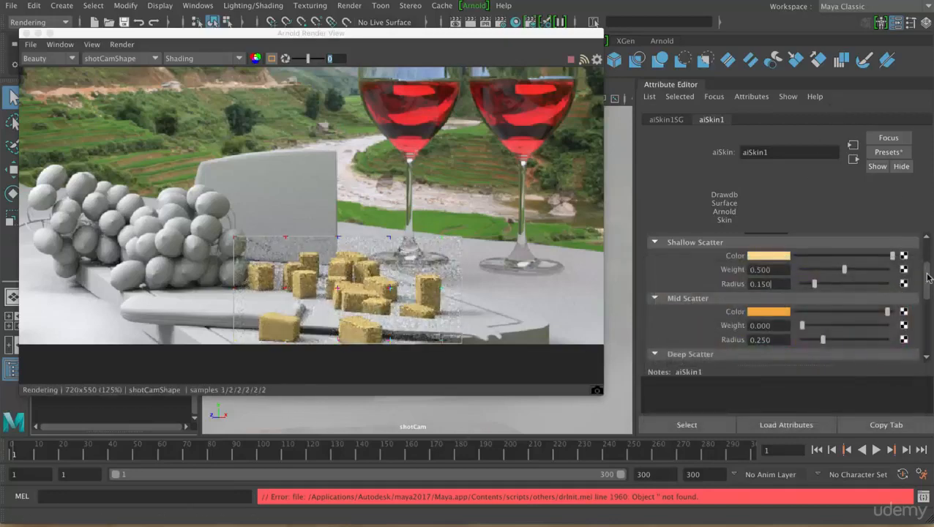
scroll(851, 287, "down", 2)
left_click(776, 303)
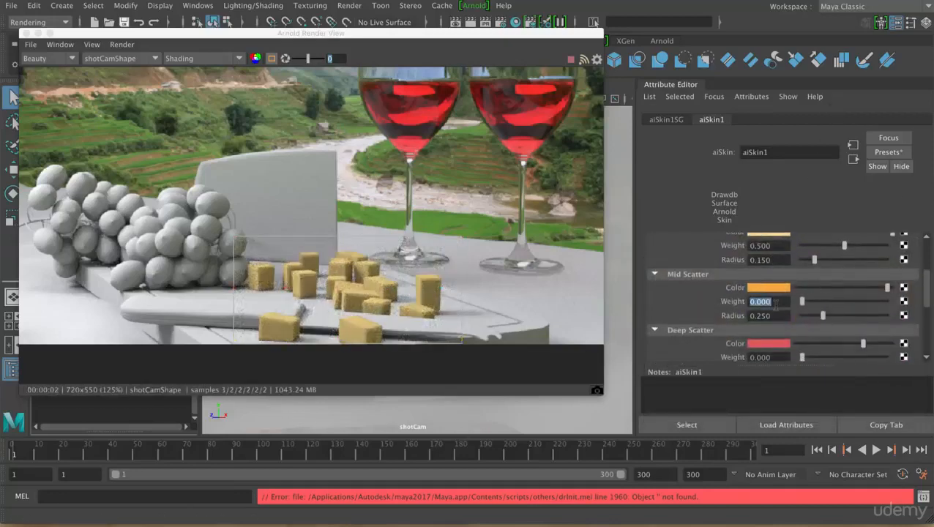
type(".25")
key("Return")
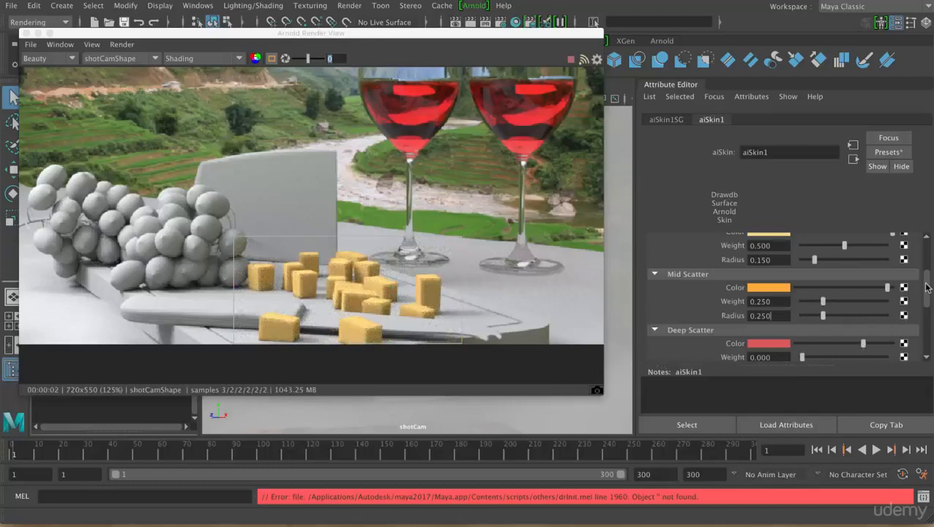
Raise the Deep Scatter Weight to 1 and change the Deep Scatter color from red to a soft orange
scroll(926, 290, "down", 1)
scroll(926, 290, "down", 2)
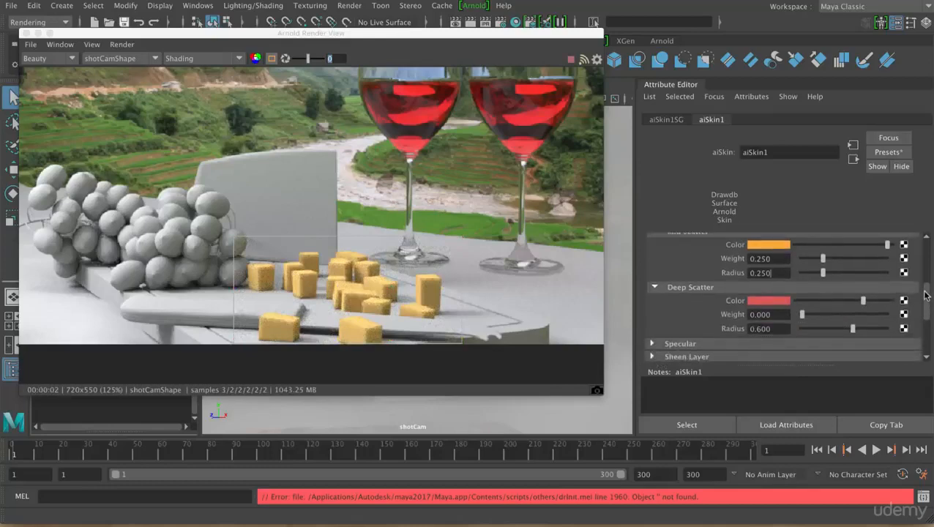
left_click(807, 315)
left_click_drag(819, 317, 889, 315)
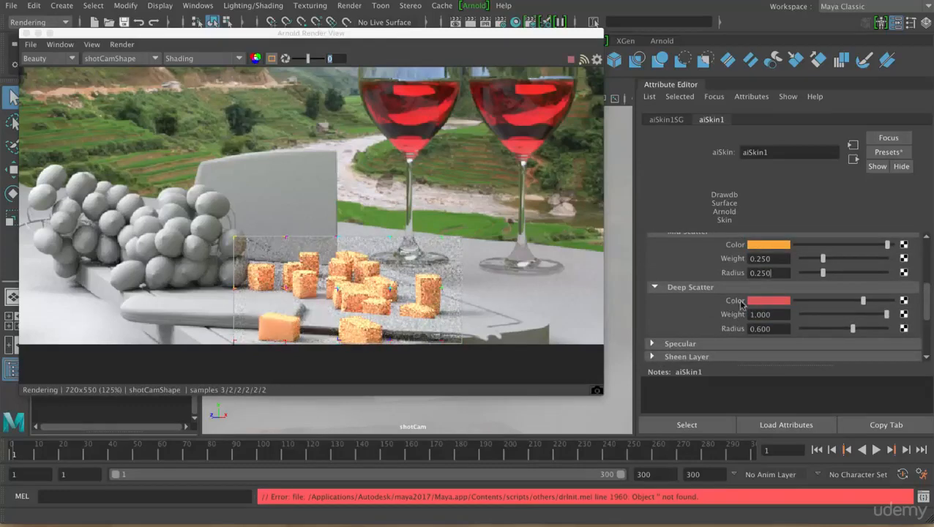
left_click(774, 307)
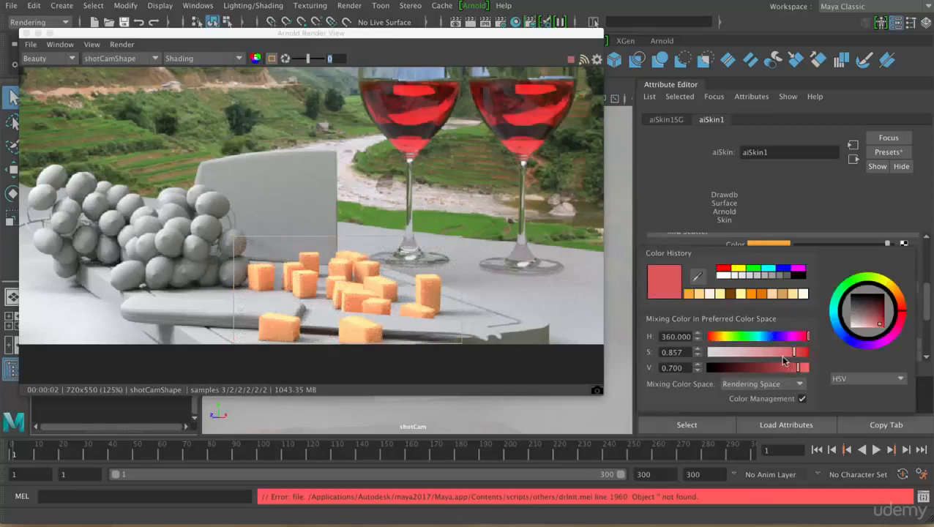
left_click(907, 313)
left_click_drag(906, 313, 905, 309)
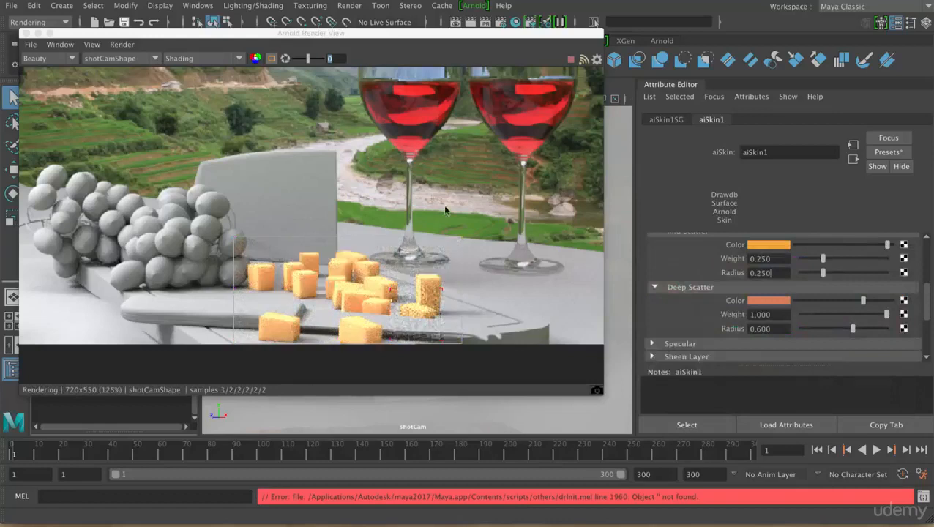
Reduce the Deep Scatter Weight to about 0.648 and raise the Mid Scatter Weight to 1
left_click_drag(887, 315, 856, 314)
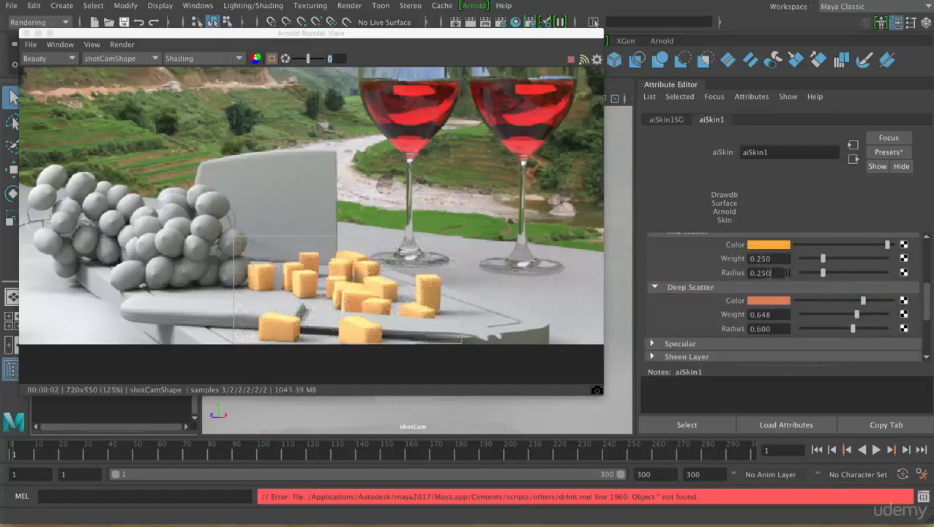
left_click_drag(823, 258, 888, 258)
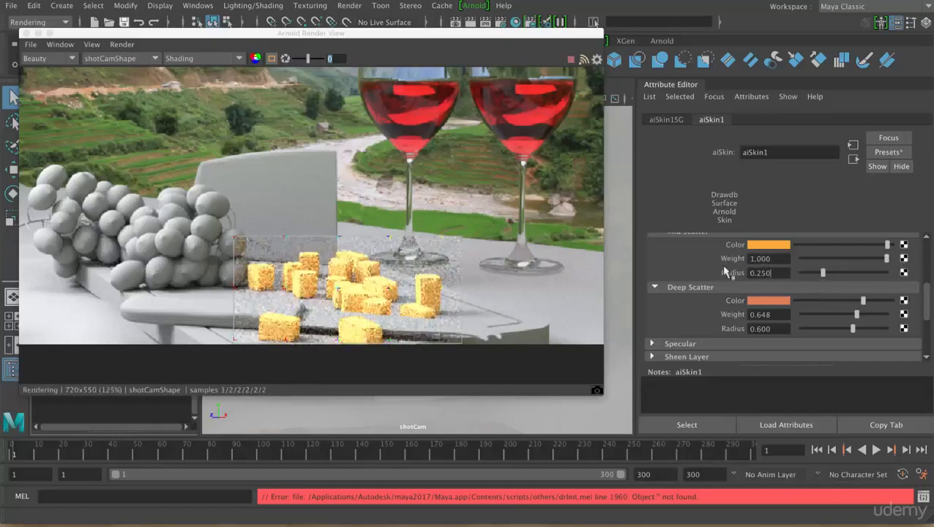
scroll(796, 306, "down", 2)
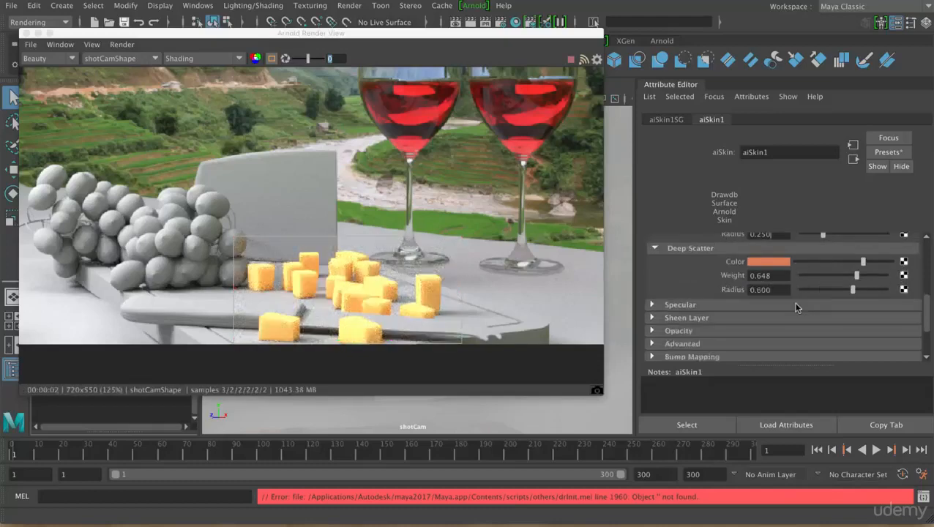
Lower the overall SSS Weight to about 0.581
scroll(797, 306, "up", 5)
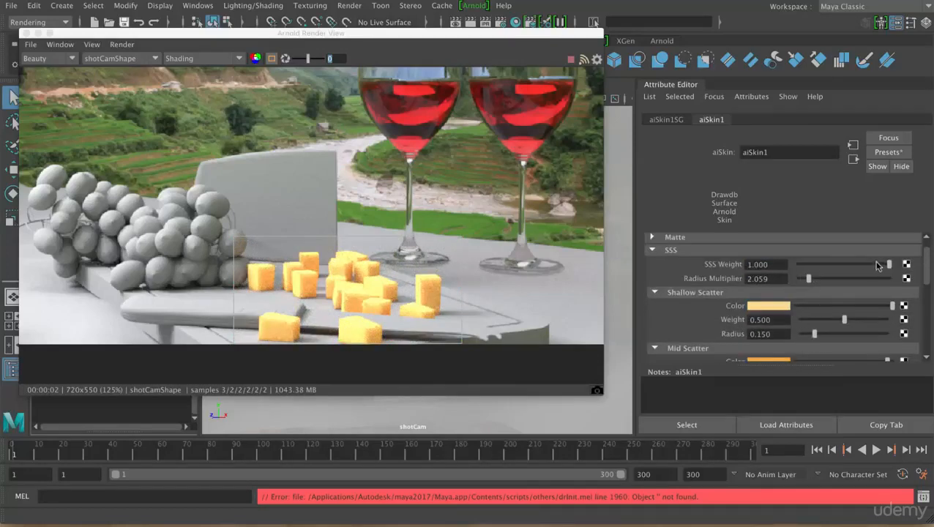
left_click_drag(888, 264, 865, 266)
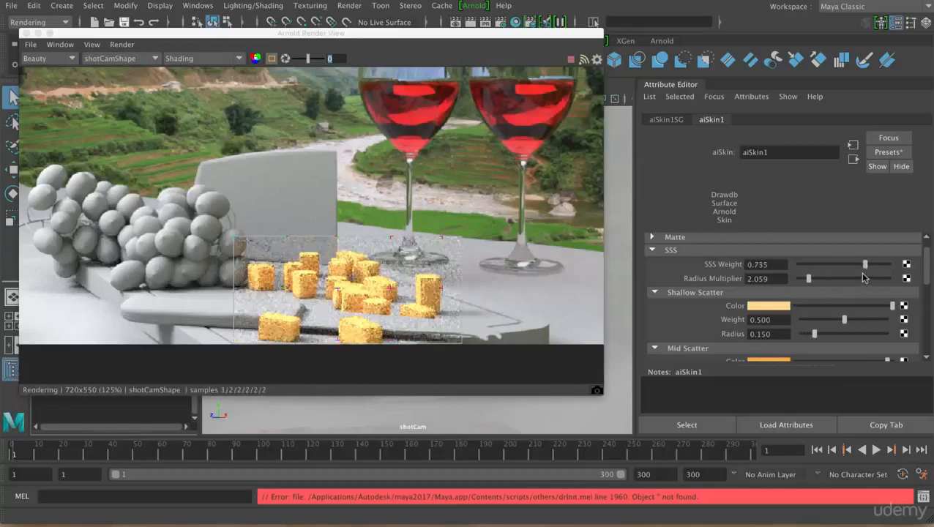
left_click_drag(855, 268, 847, 263)
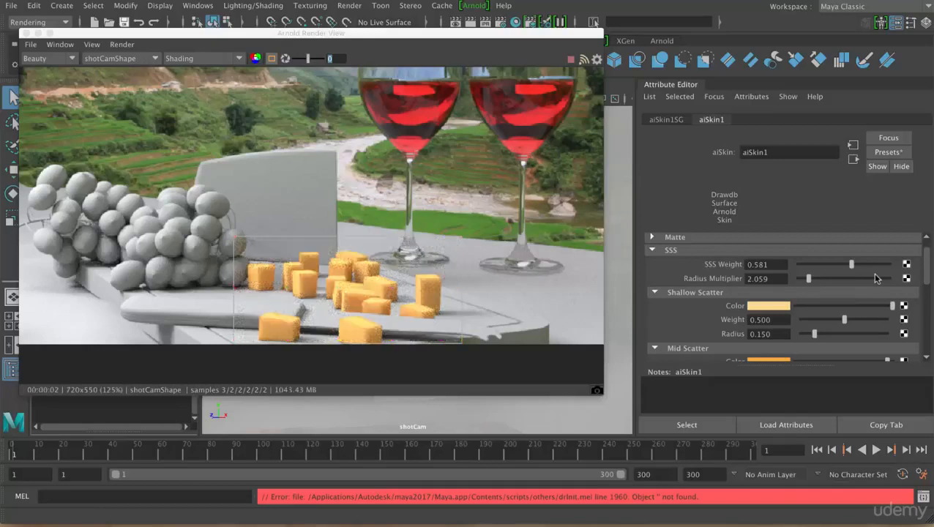
Shift the Mid Scatter color's hue from orange slightly towards yellow
scroll(926, 276, "down", 2)
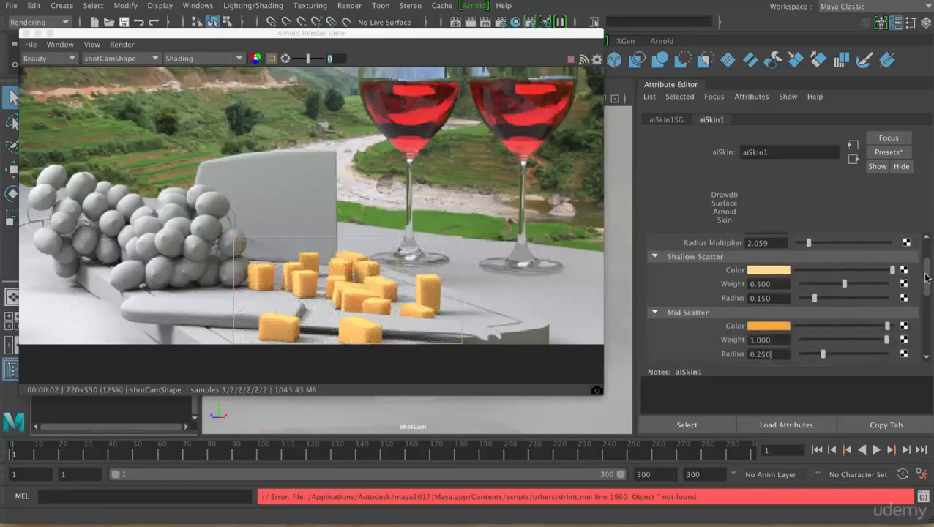
left_click_drag(927, 278, 927, 279)
left_click(782, 324)
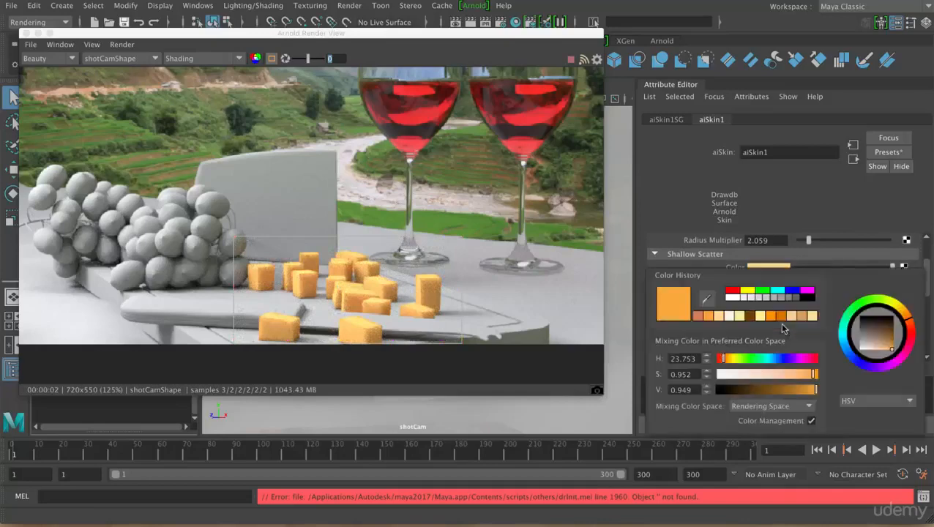
left_click(908, 319)
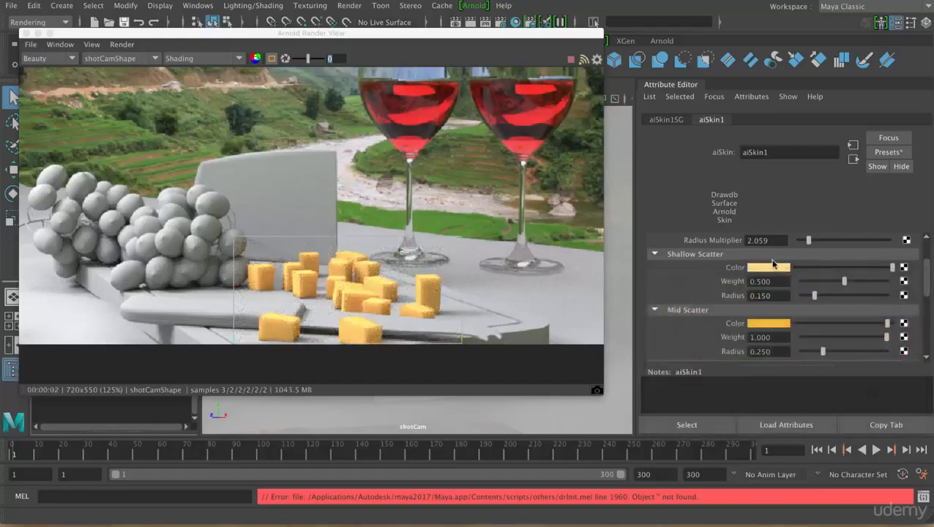
Test the SSS Radius Multiplier at 1 and at 0, and settle on about 1.471
left_click_drag(928, 276, 929, 256)
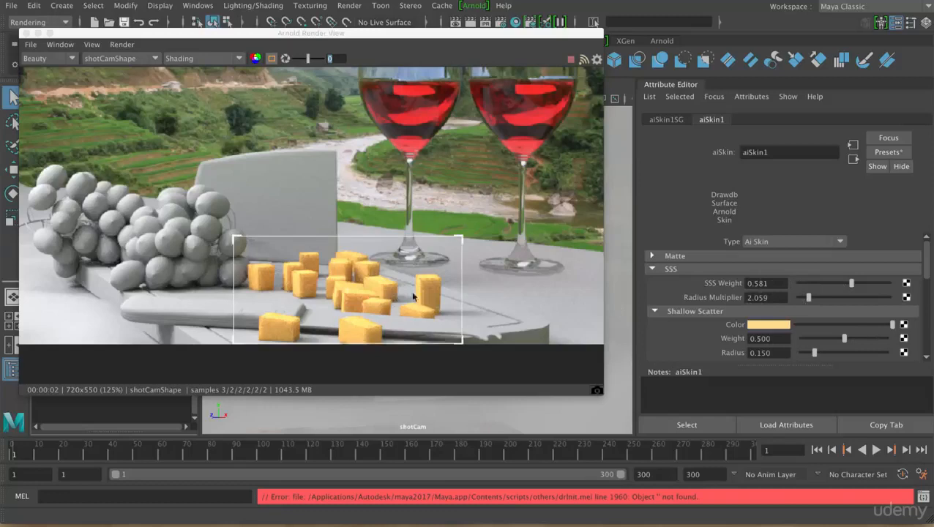
left_click(775, 297)
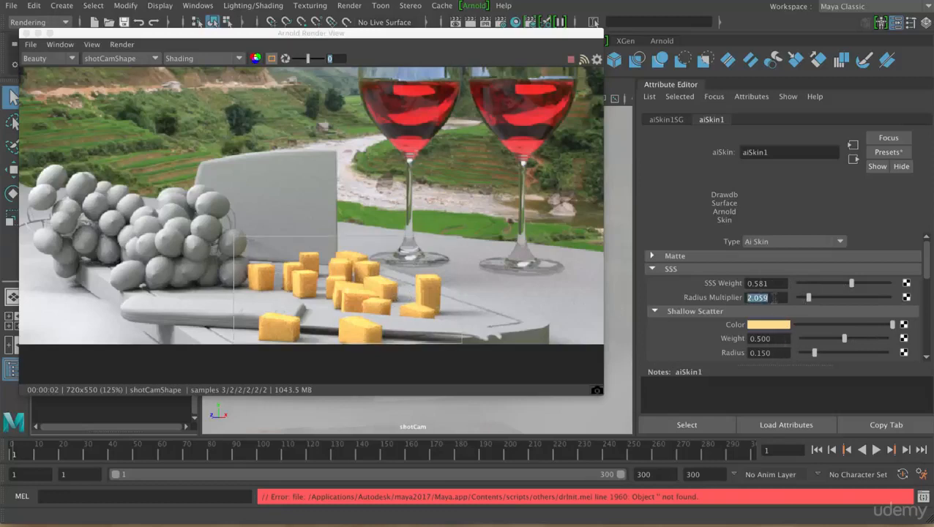
type("1")
key("Return")
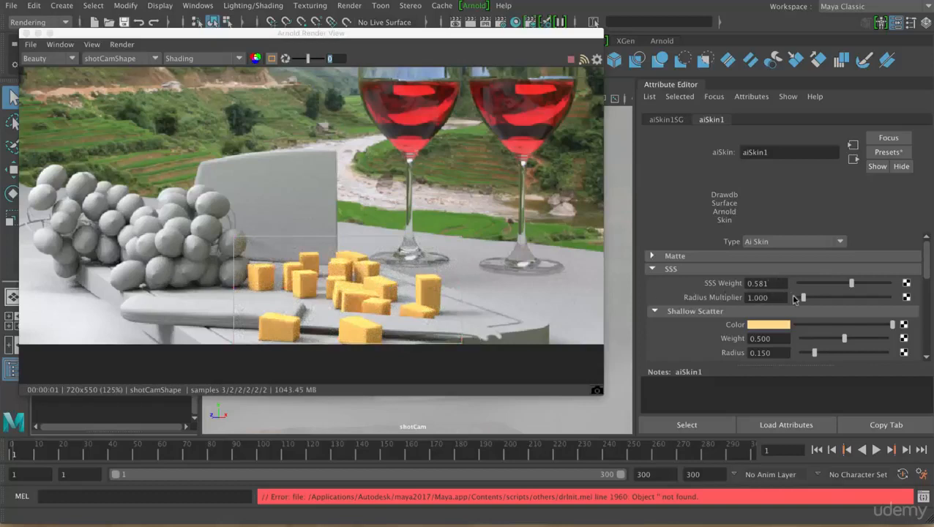
left_click_drag(805, 301, 782, 298)
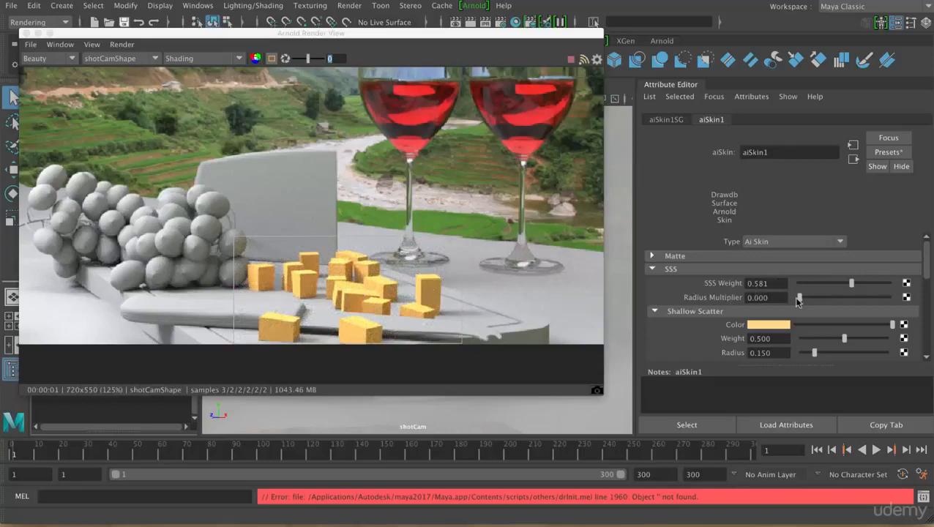
left_click_drag(799, 299, 806, 301)
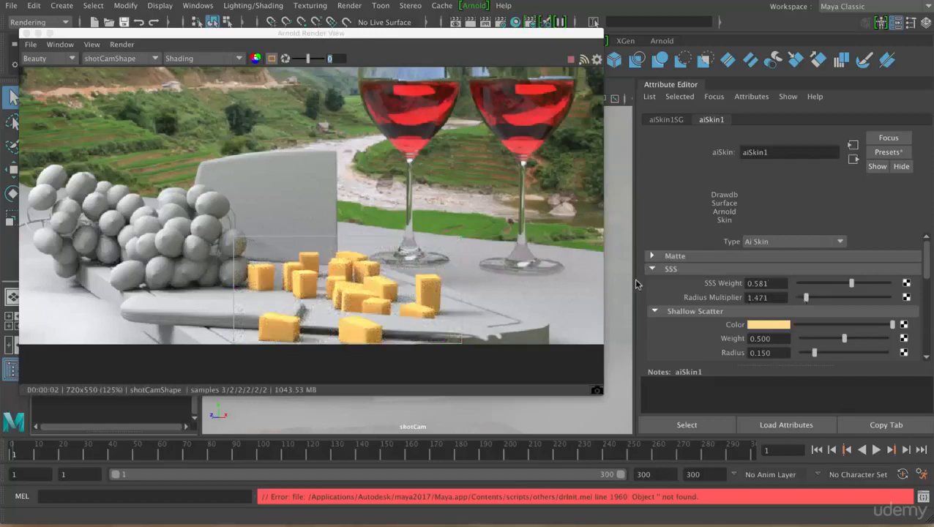
Set the Specular Weight to about 0.676 and raise the specular IOR to about 1.824
left_click_drag(926, 265, 926, 268)
scroll(926, 272, "down", 3)
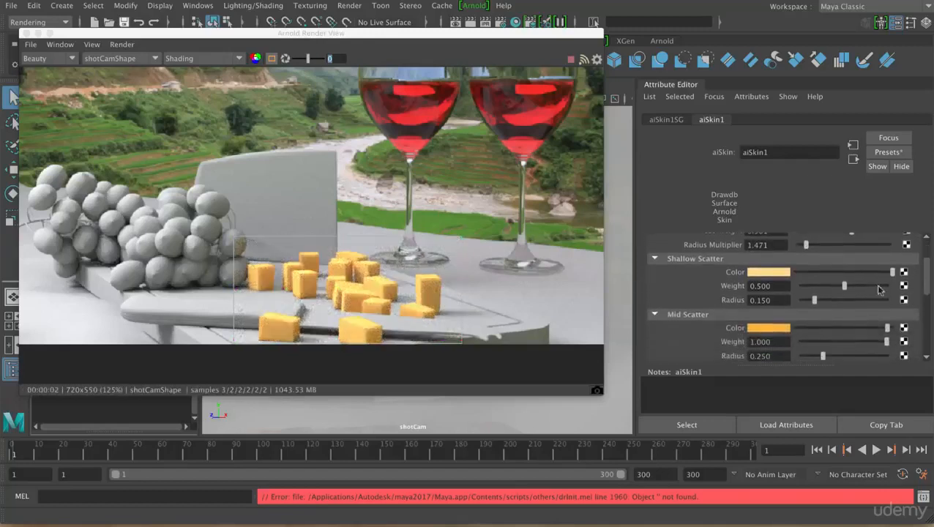
left_click_drag(930, 274, 928, 311)
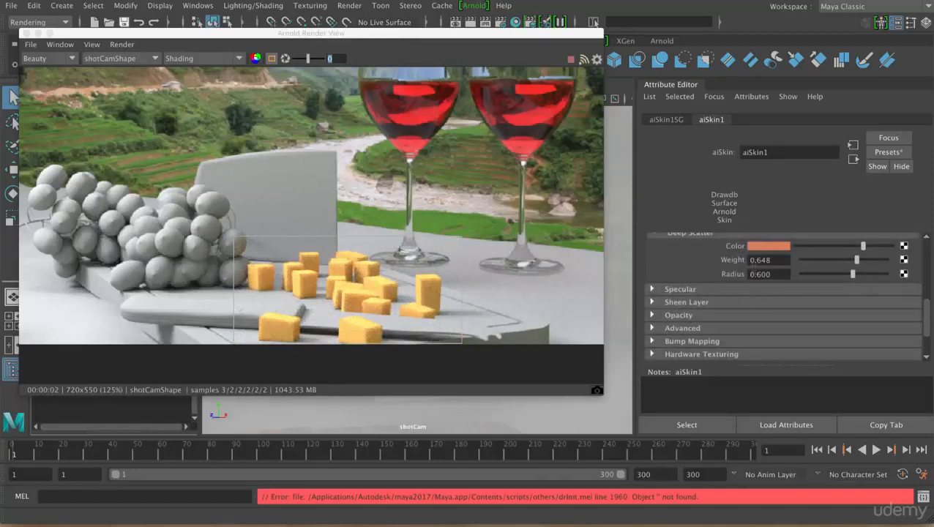
left_click(696, 293)
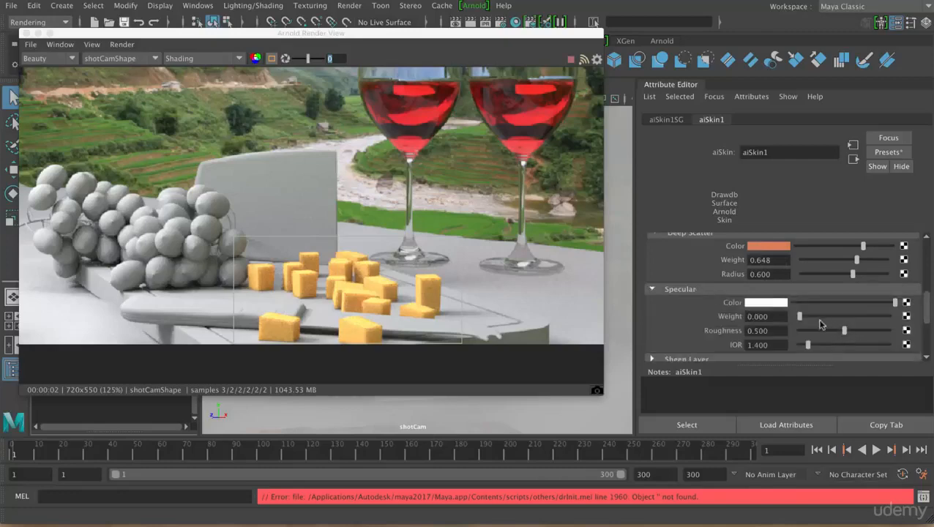
left_click_drag(820, 322, 845, 323)
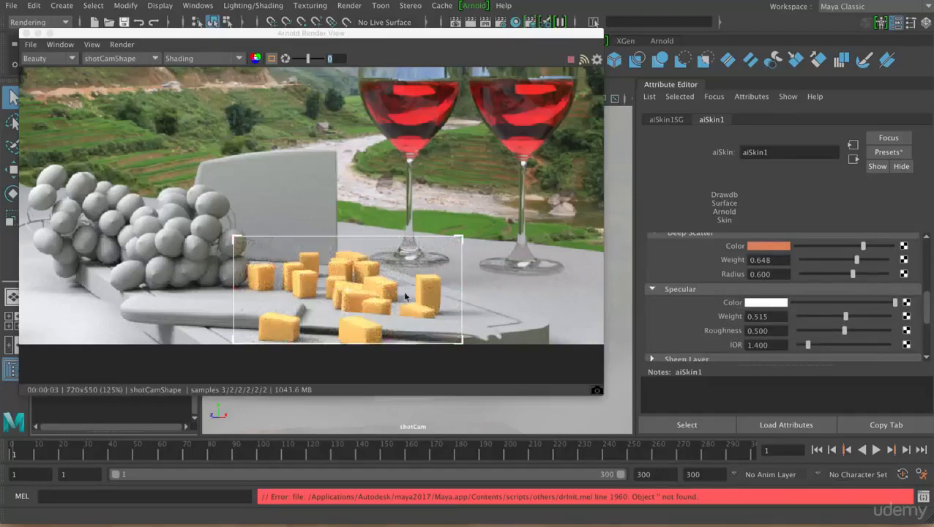
left_click_drag(851, 321, 860, 322)
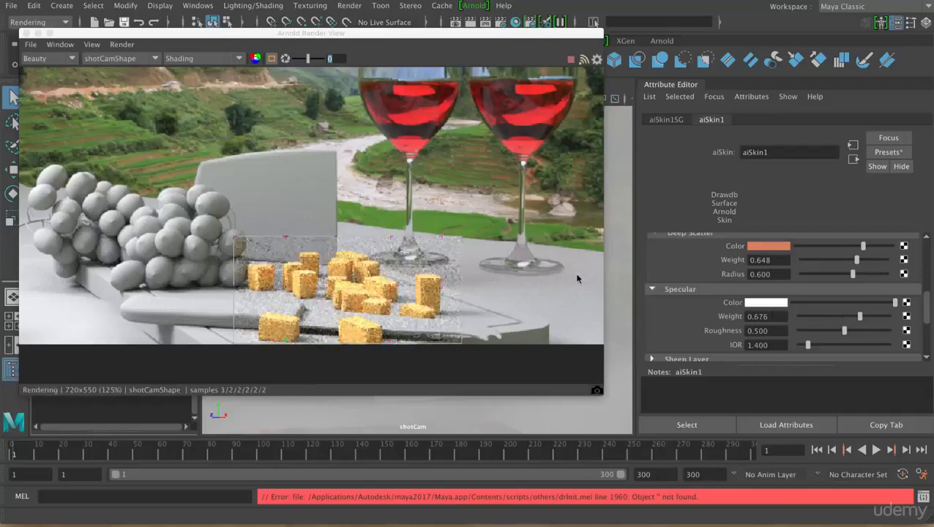
left_click_drag(807, 347, 815, 346)
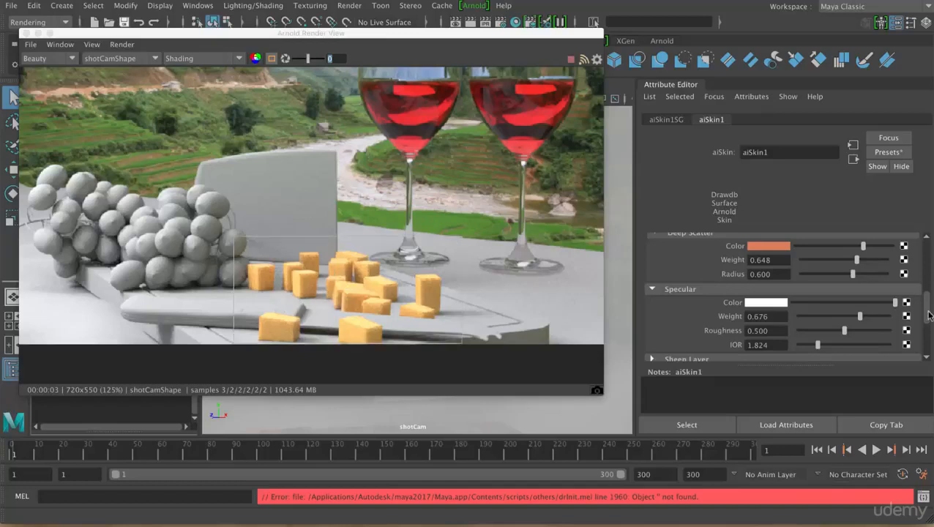
Drop the SSS Weight to 0 to inspect the specular contribution alone, and restore it to 0.581
left_click_drag(928, 315, 929, 258)
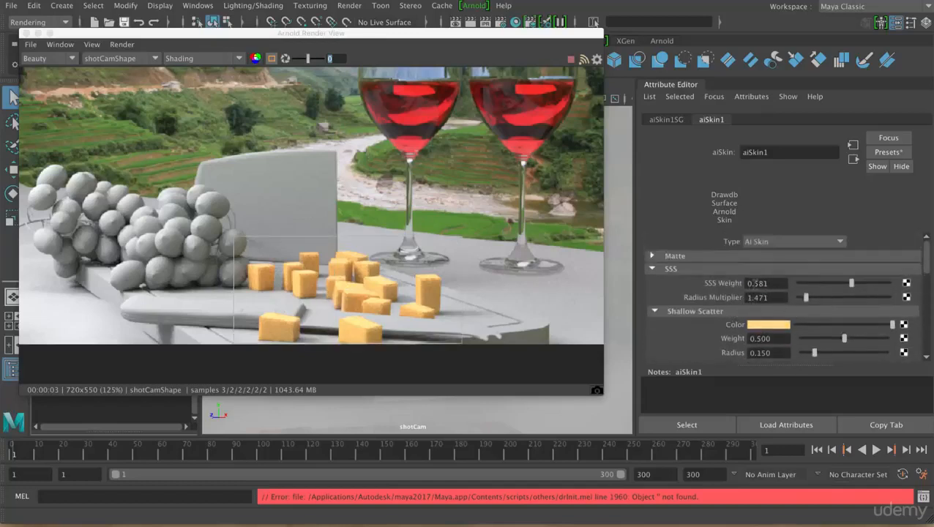
left_click_drag(851, 284, 800, 284)
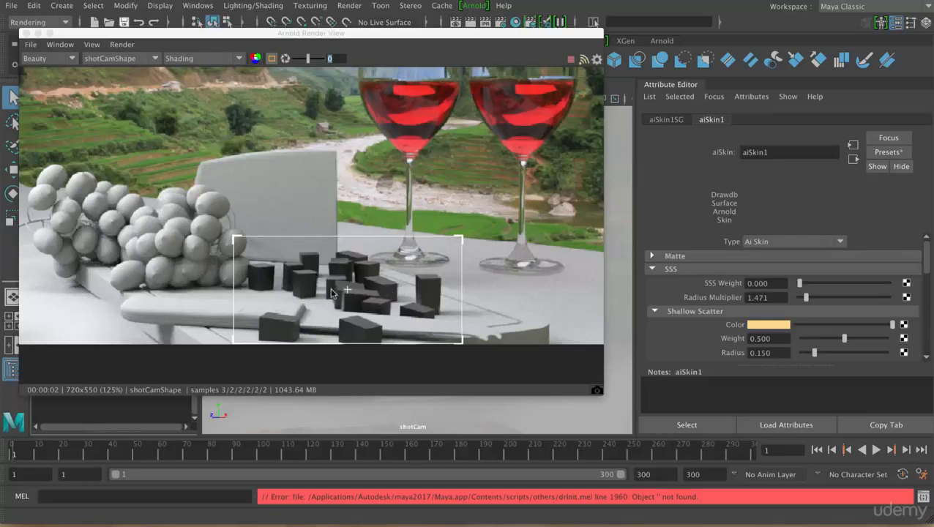
double_click(772, 284)
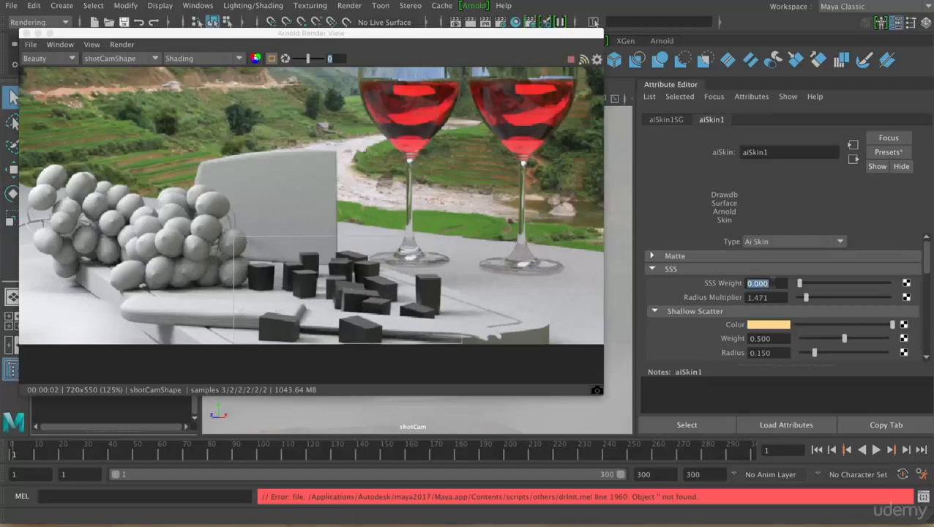
type(".581")
key("Return")
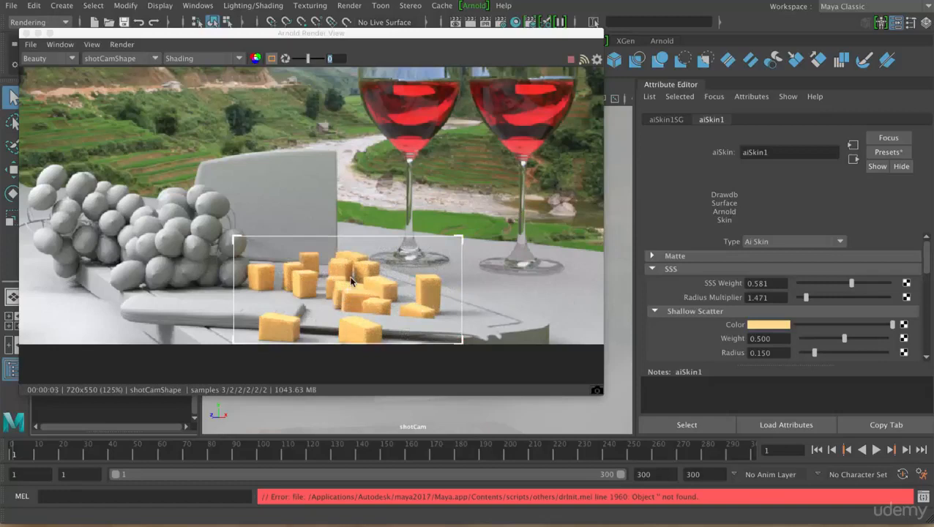
Collapse the SSS and Specular sections of aiSkin1 and shift the render view clear of the render settings access
left_click(680, 270)
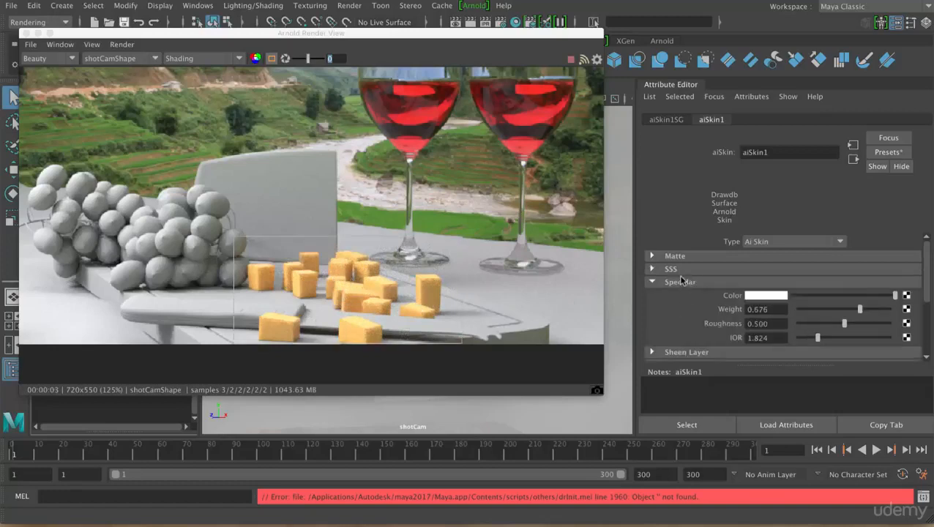
left_click(680, 281)
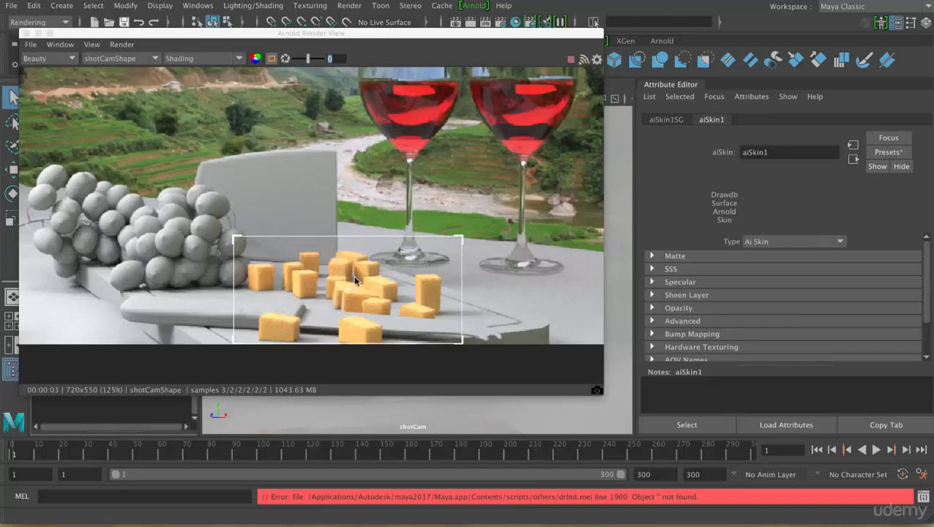
left_click_drag(519, 35, 537, 54)
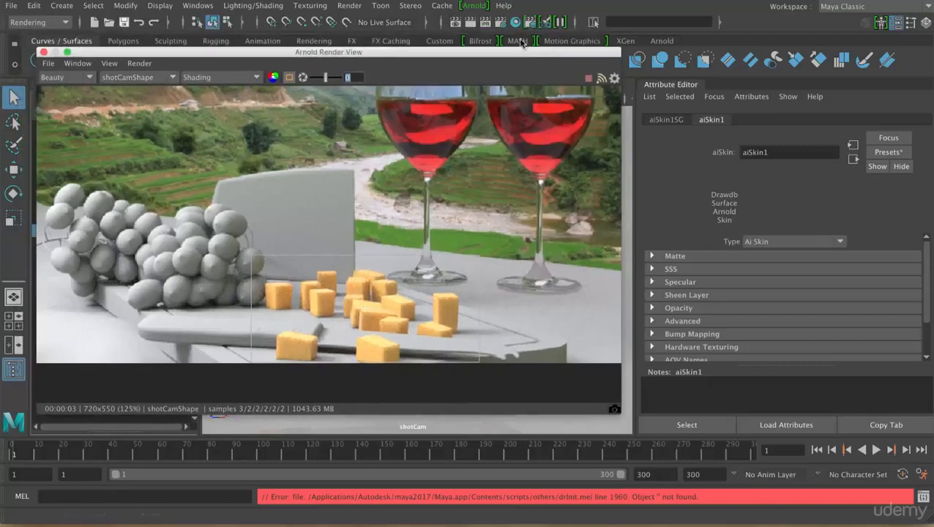
Open the AOV render settings and compare the AOVs available for the aiSkin and aiStandard groups
left_click(504, 27)
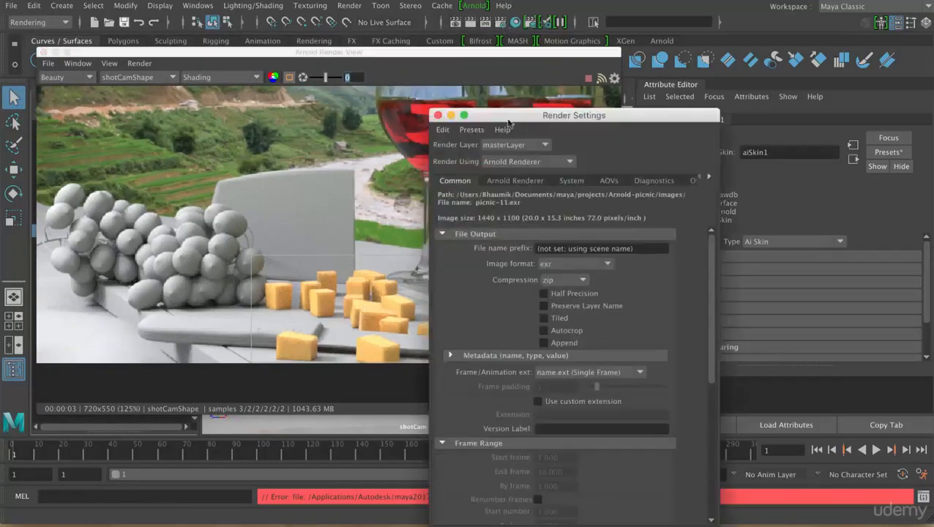
left_click(531, 184)
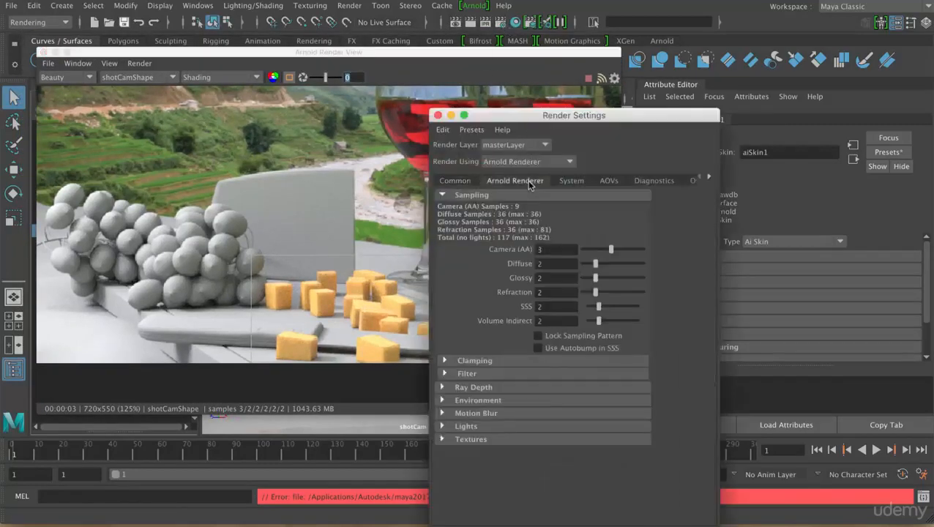
left_click(609, 181)
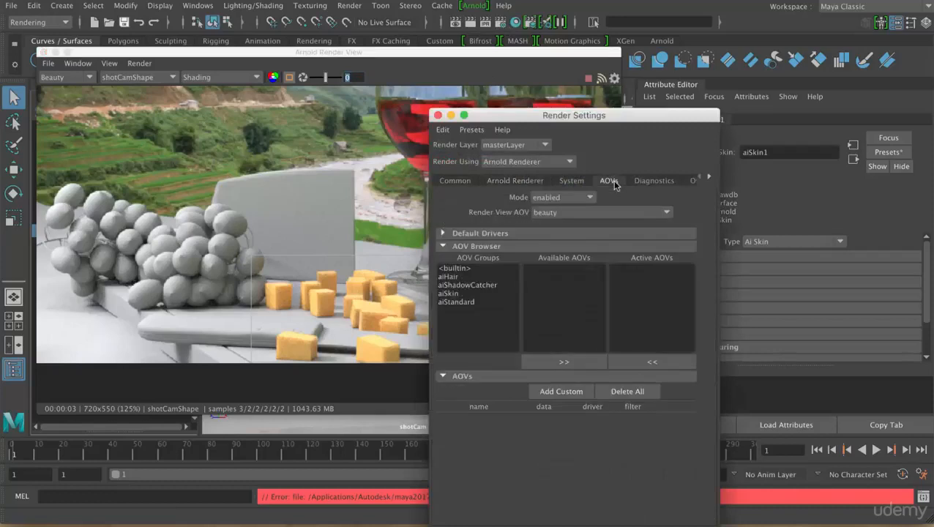
left_click(455, 294)
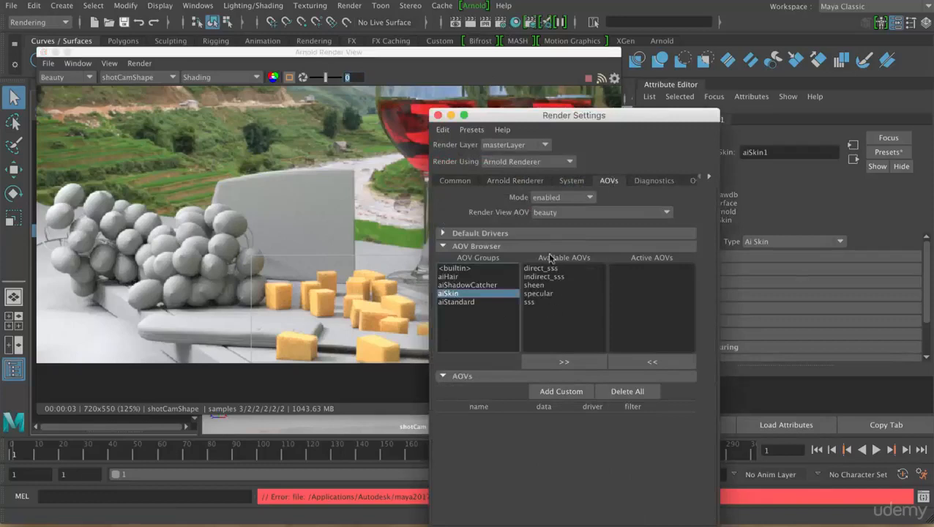
left_click(470, 304)
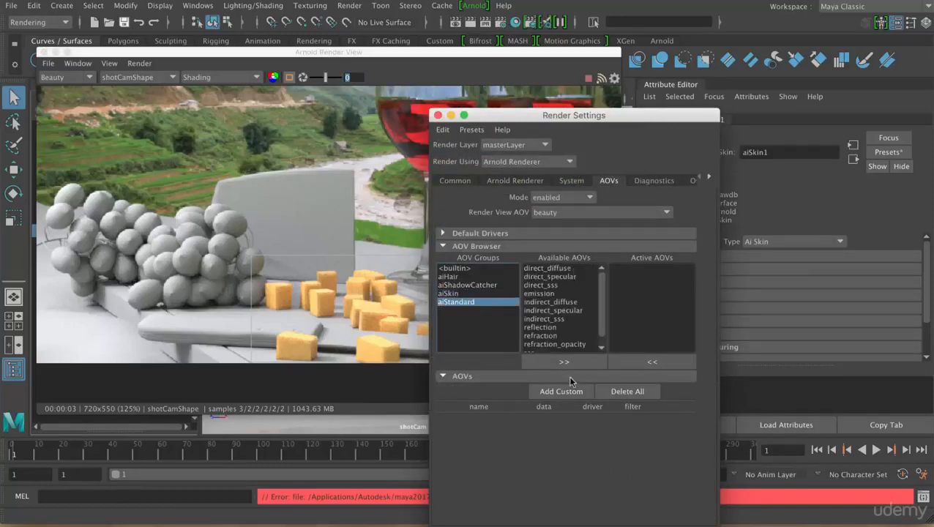
Activate the sss and specular AOVs from the aiSkin group
left_click(469, 293)
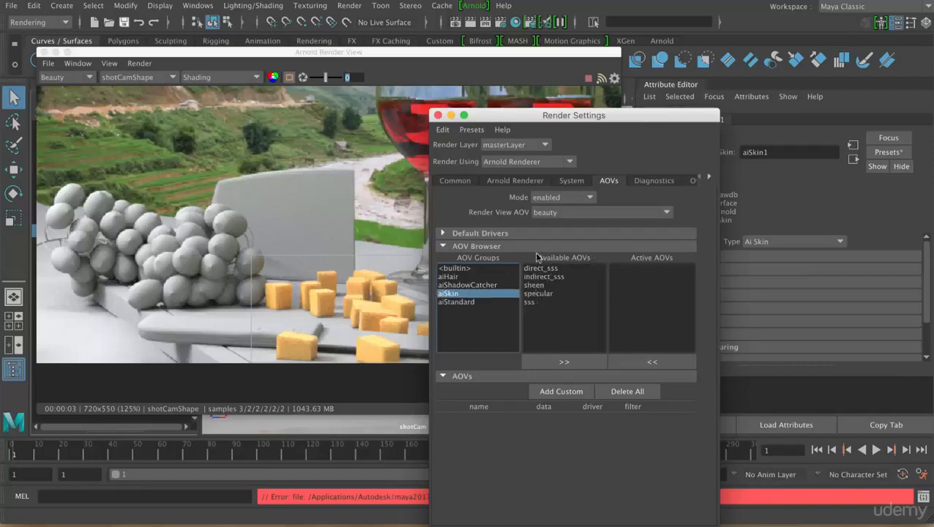
left_click(530, 303)
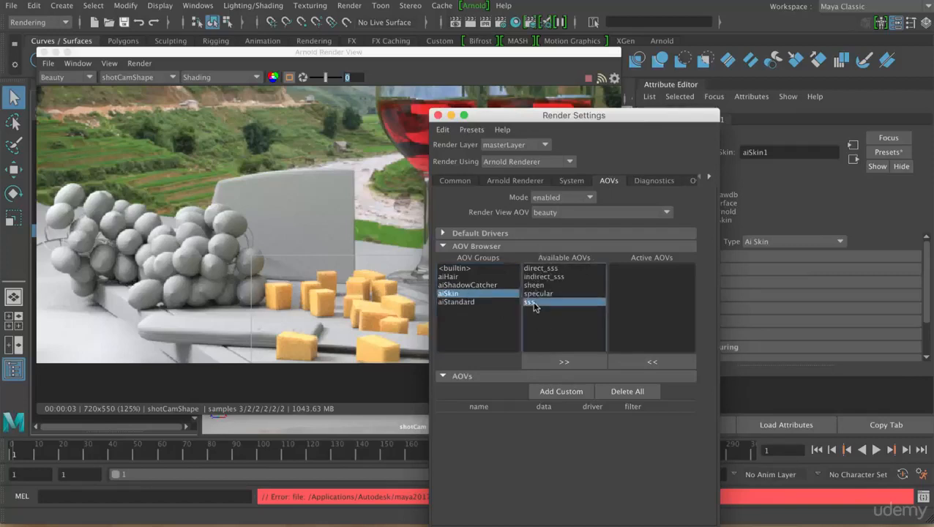
left_click(545, 362)
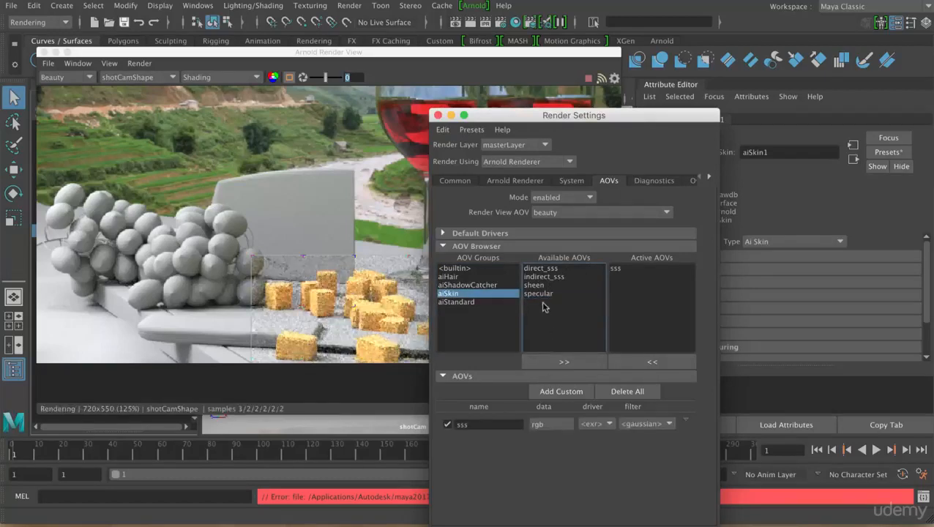
left_click(541, 293)
left_click(549, 362)
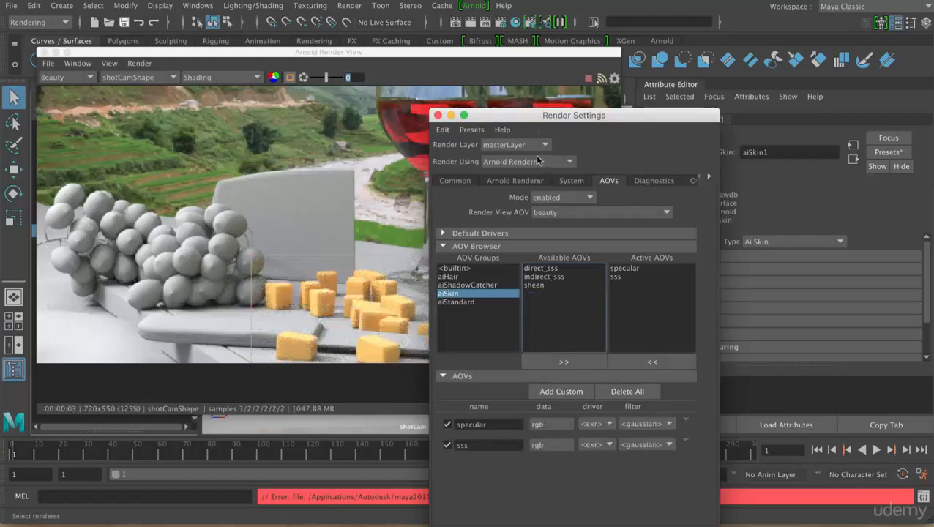
Inspect the specular and sss AOVs of the cheese cubes in the render view, and return to Beauty
left_click(269, 59)
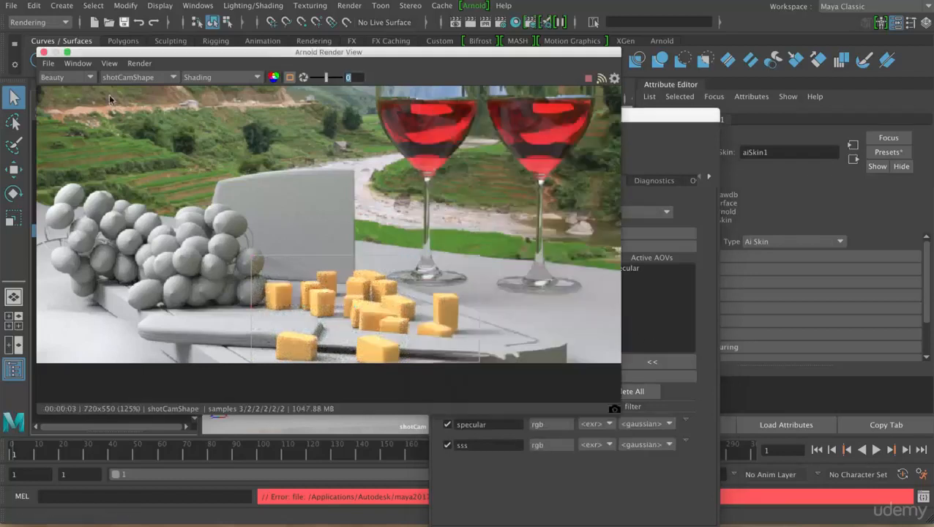
left_click(90, 78)
left_click(85, 96)
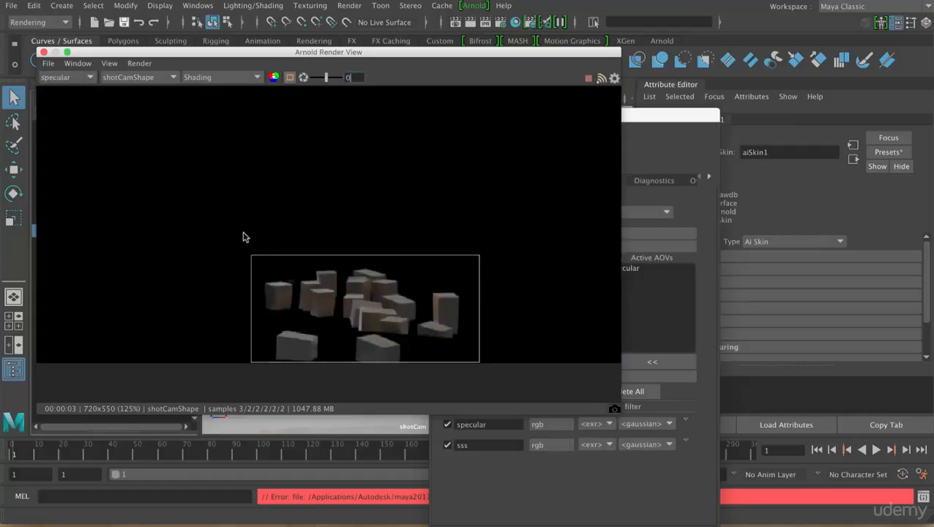
left_click(89, 77)
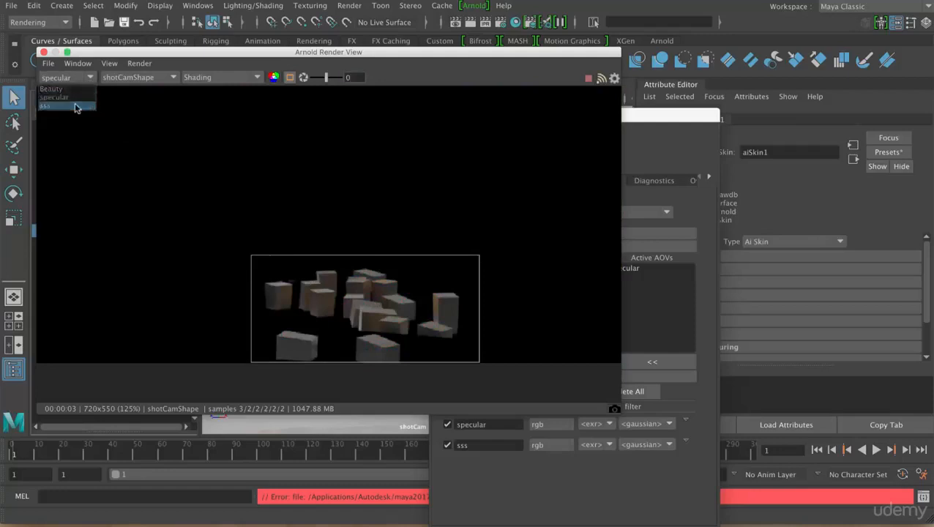
left_click(76, 107)
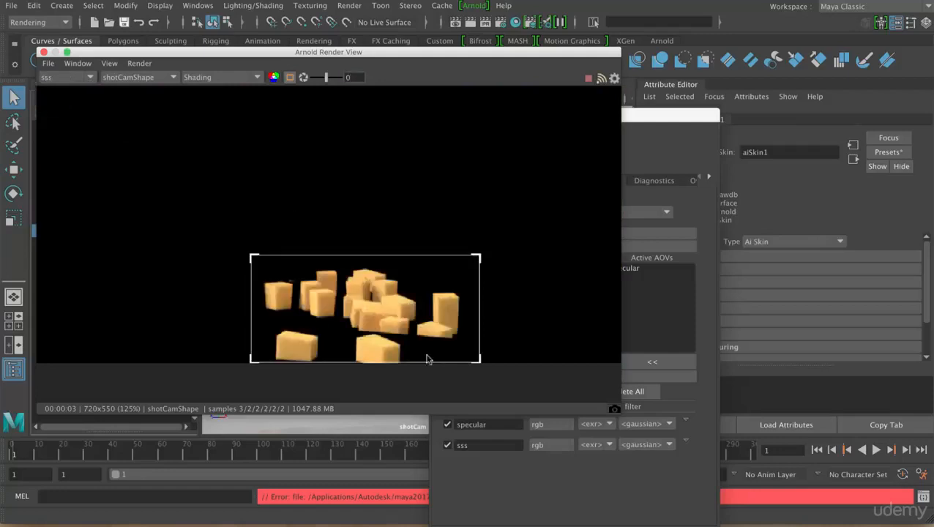
left_click(90, 77)
left_click(87, 90)
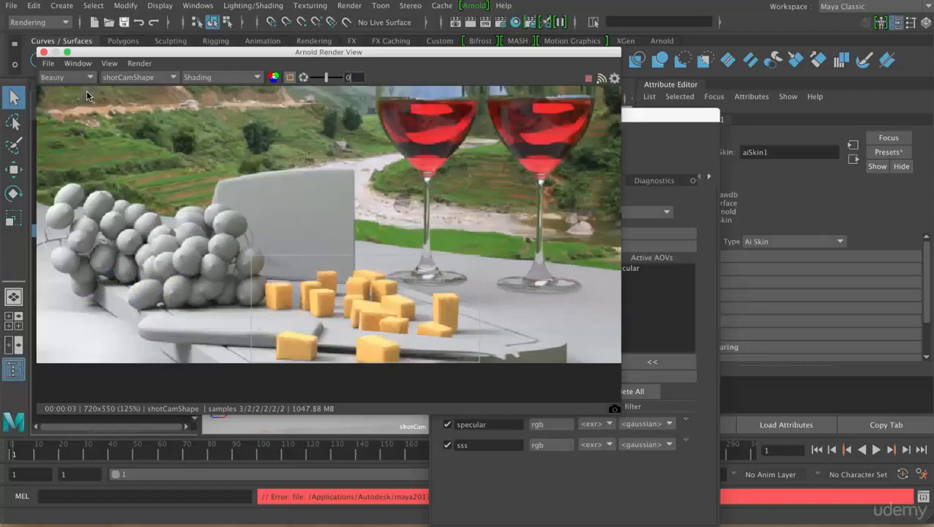
Display the beauty render at its real size
scroll(558, 313, "down", 2)
scroll(521, 302, "up", 2)
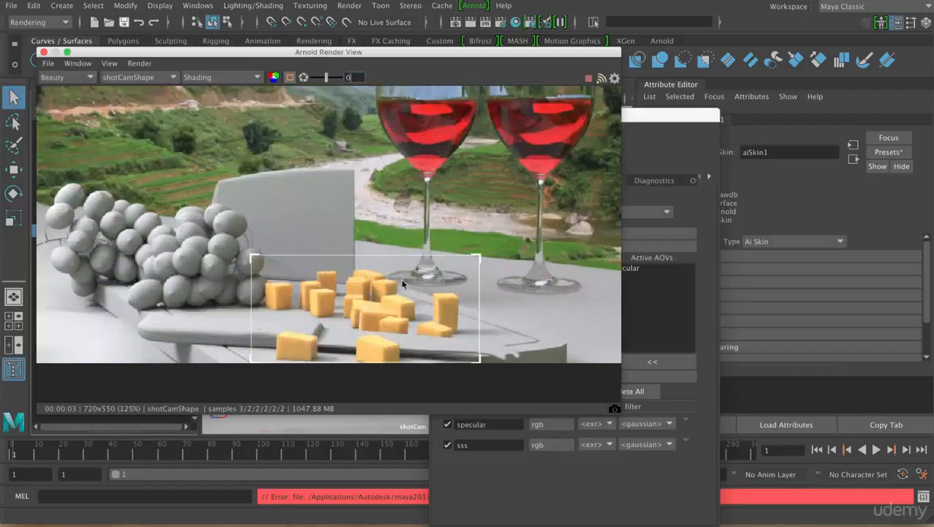
left_click(77, 63)
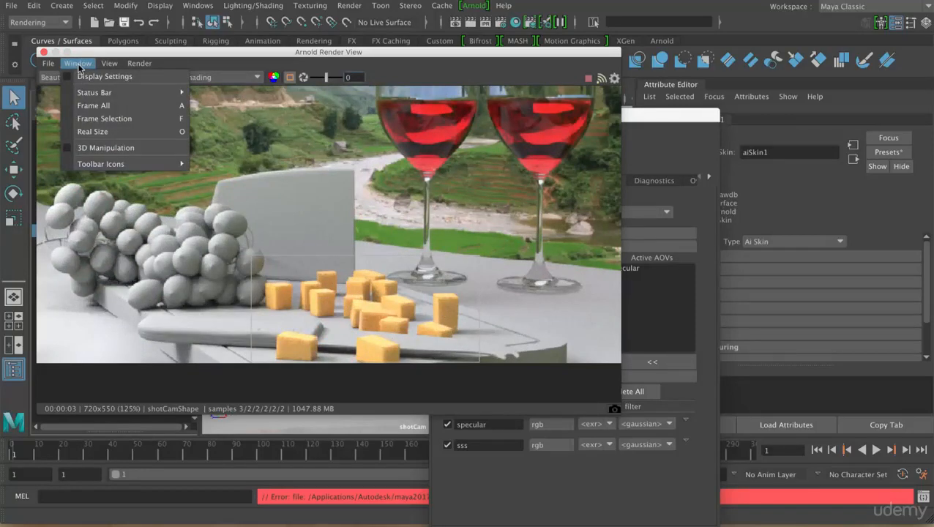
left_click(90, 132)
Try a higher SSS sampling value in the Arnold render settings, restore it to 2, and close the settings
left_click(500, 28)
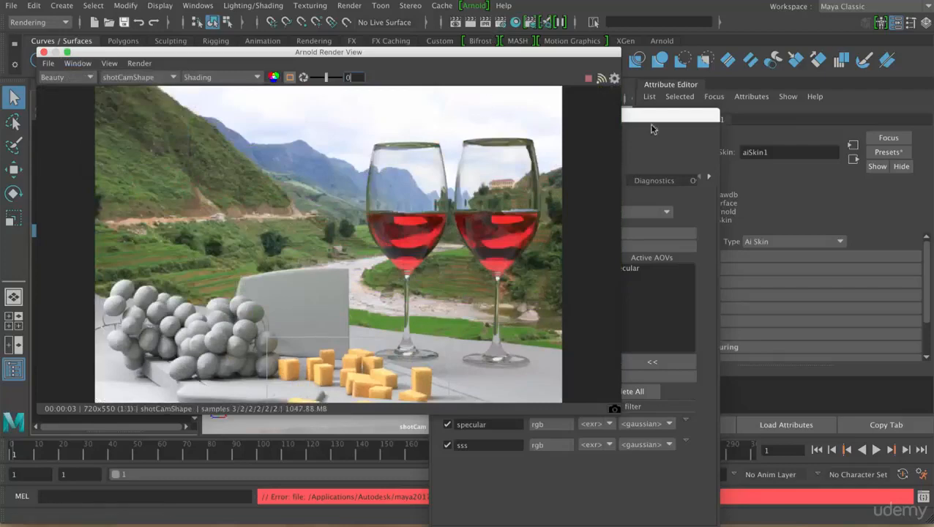
left_click(635, 101)
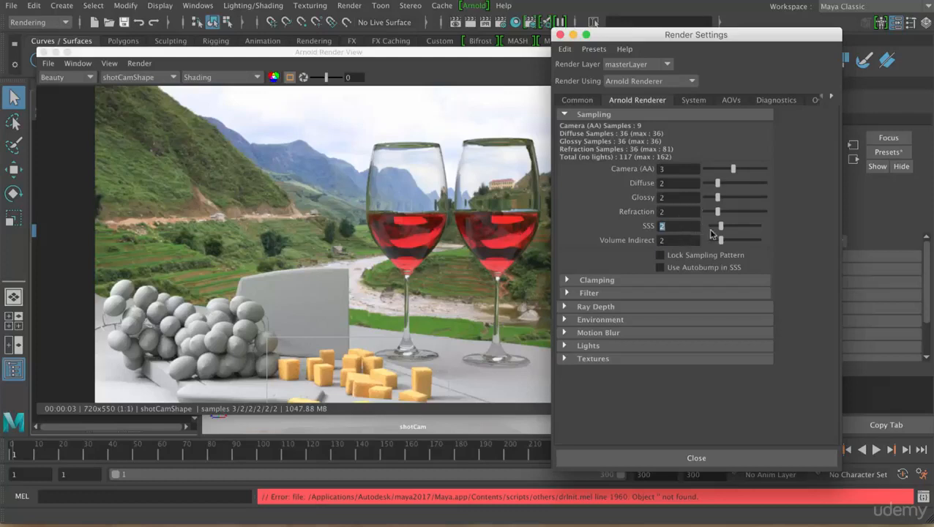
left_click_drag(721, 227, 745, 231)
left_click(722, 228)
left_click(560, 35)
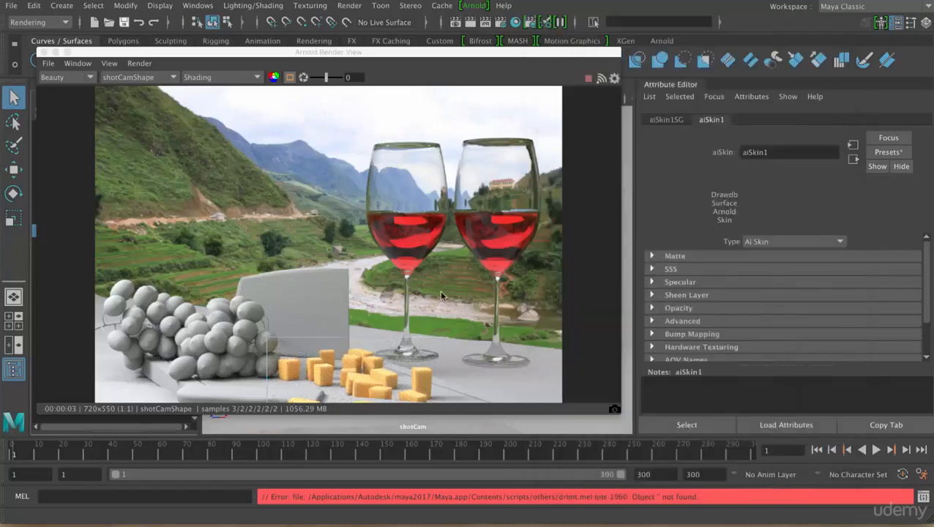
Select the cheese cubes' mesh from the render and open the Specular settings of its aiSkin1 material
left_click_drag(503, 56, 531, 47)
left_click(398, 348)
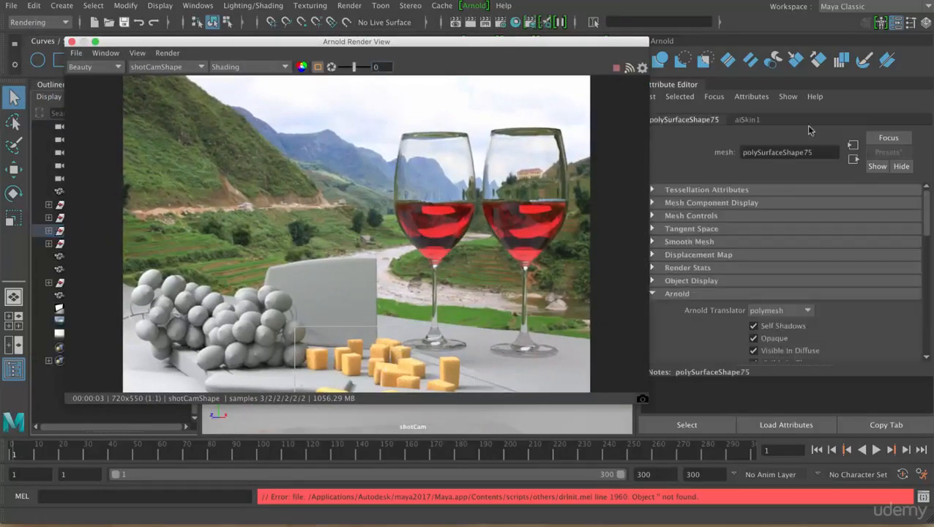
left_click(748, 122)
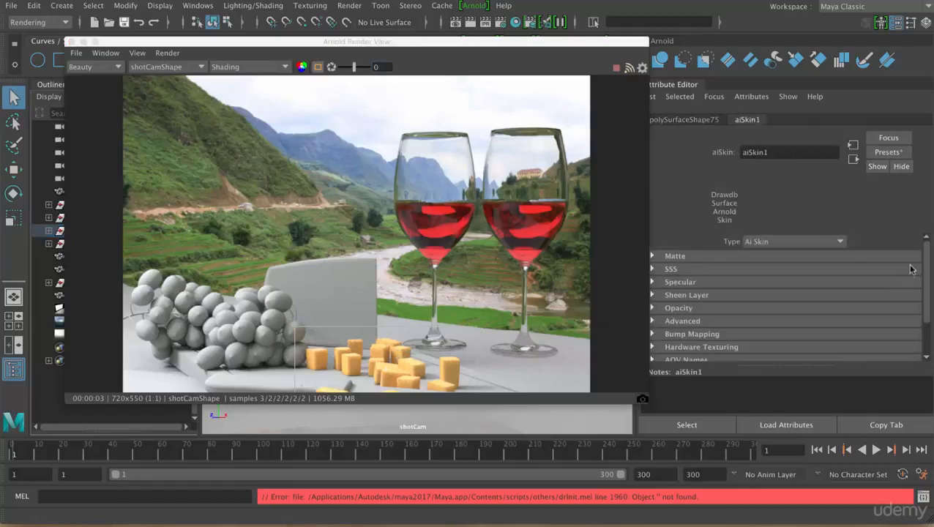
scroll(925, 258, "down", 2)
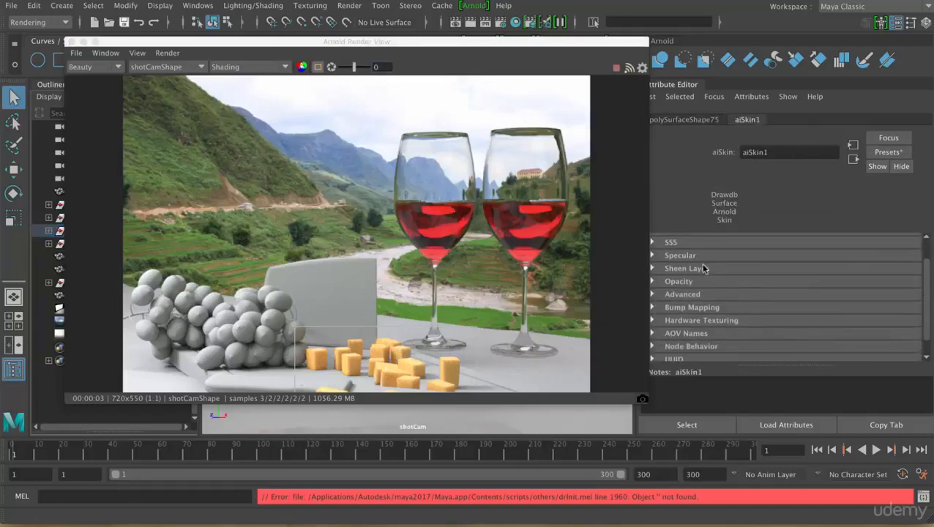
left_click(681, 256)
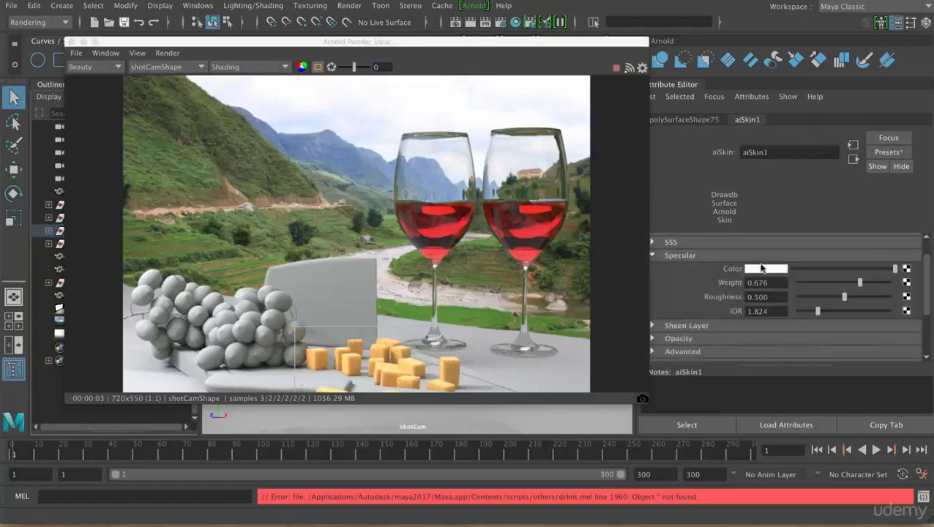
Map the aiSkin1 Specular color with an Arnold aiNoise texture
left_click(907, 269)
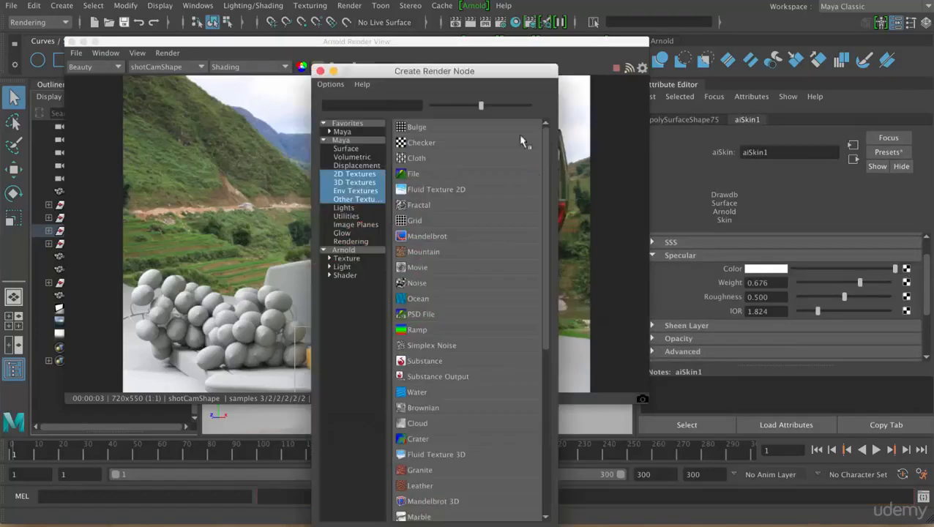
left_click_drag(507, 75, 762, 6)
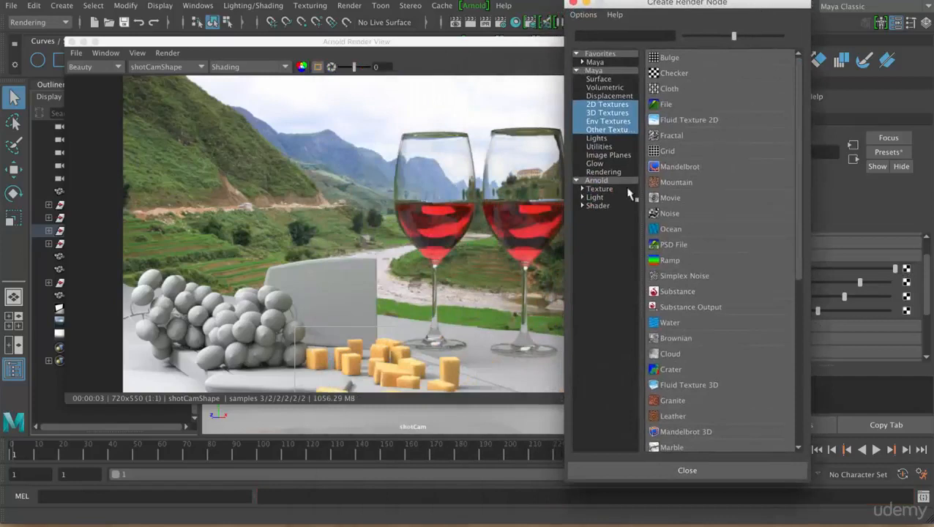
left_click(603, 114)
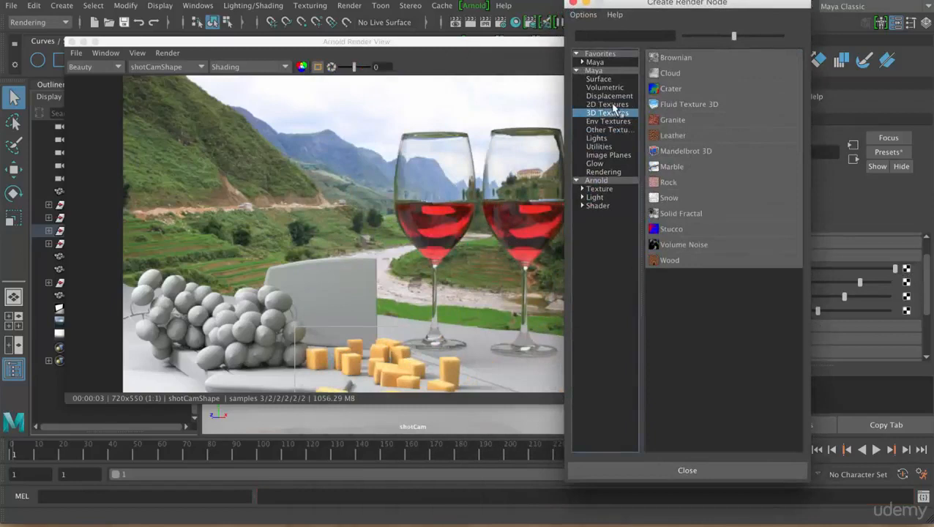
left_click(600, 189)
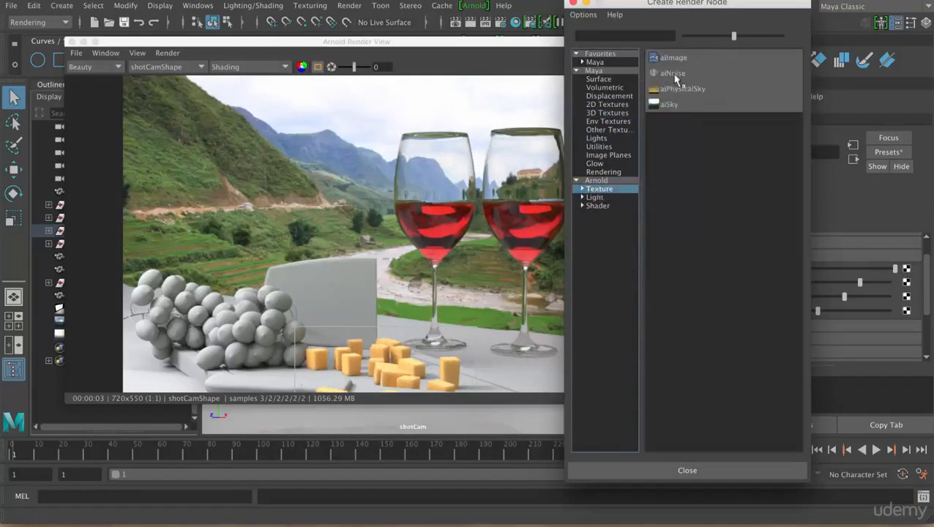
left_click_drag(734, 35, 782, 35)
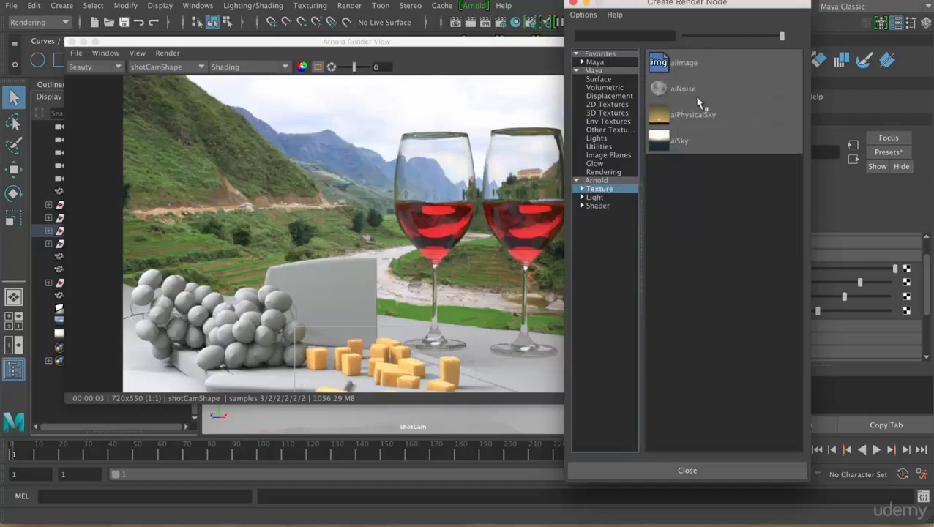
left_click(693, 92)
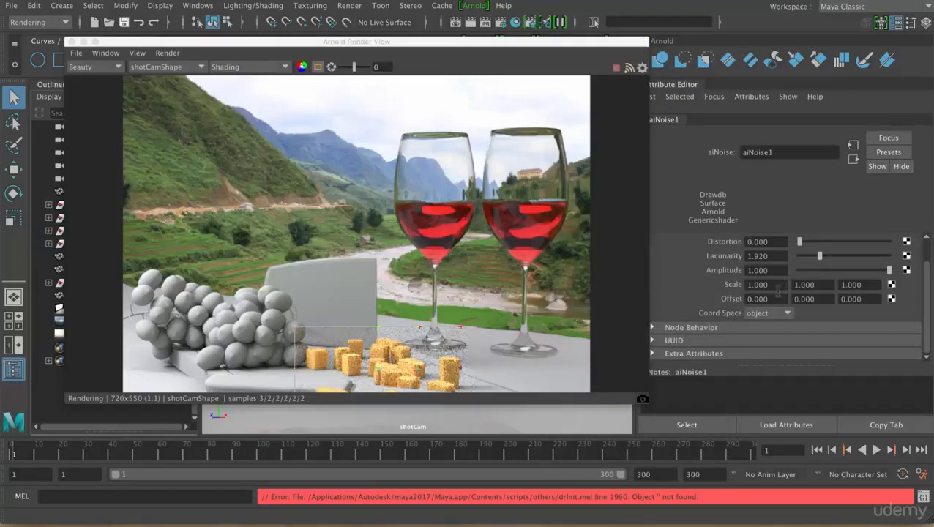
Isolate the aiNoise1 texture in the render view to preview its pattern on the cheese cubes
left_click(811, 284)
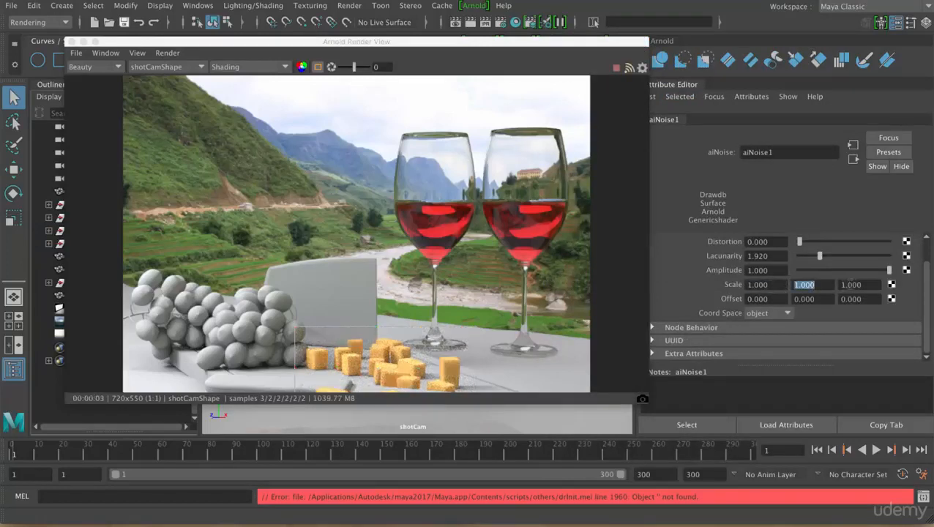
double_click(855, 285)
left_click_drag(585, 48, 567, 54)
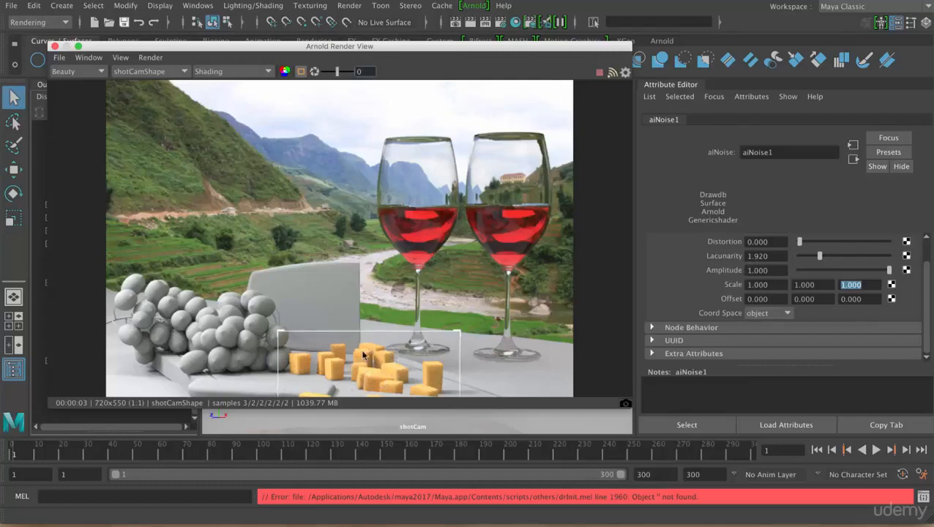
left_click(266, 72)
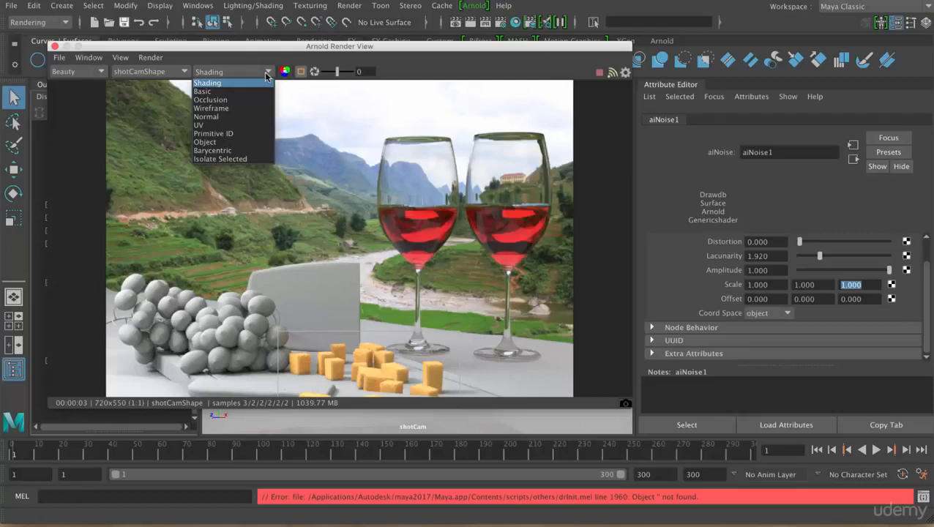
left_click(249, 160)
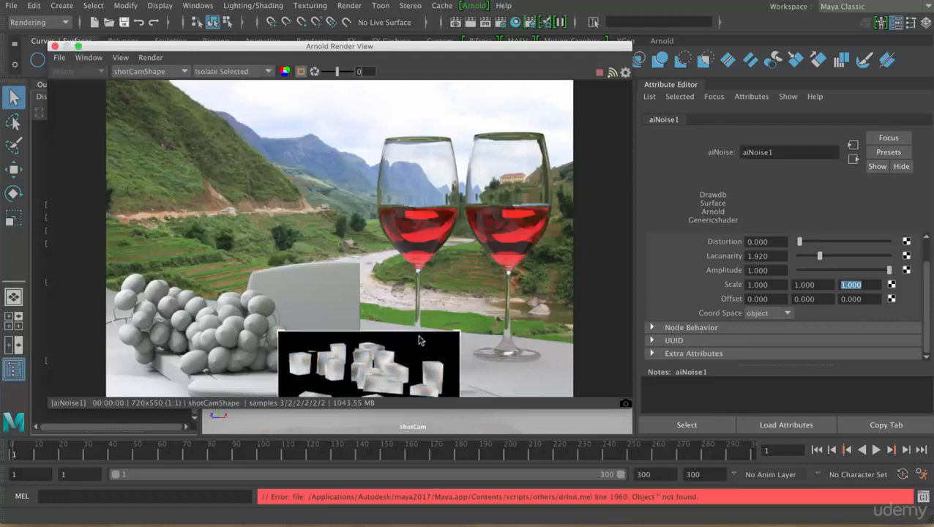
Set the aiNoise1 Scale to 2 on all three axes
left_click(768, 286)
type("2")
key("Tab")
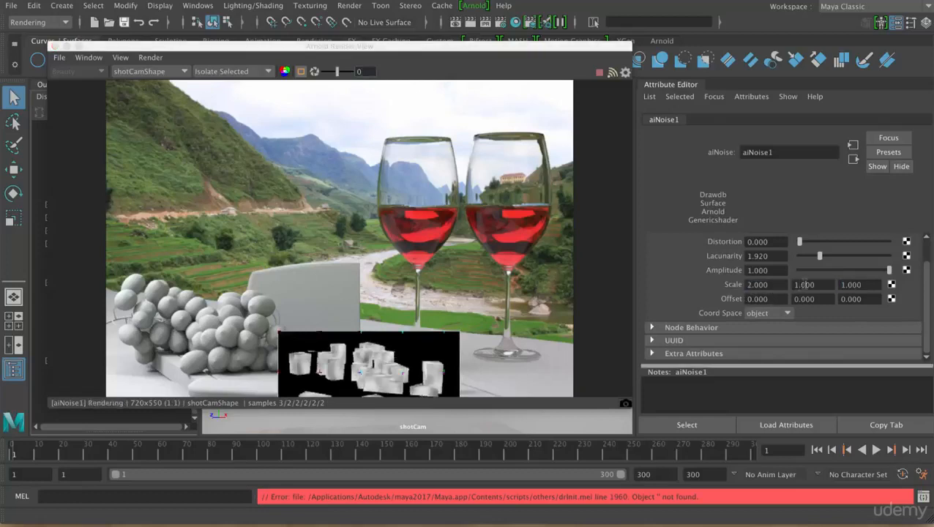
type("2")
key("Tab")
type("2")
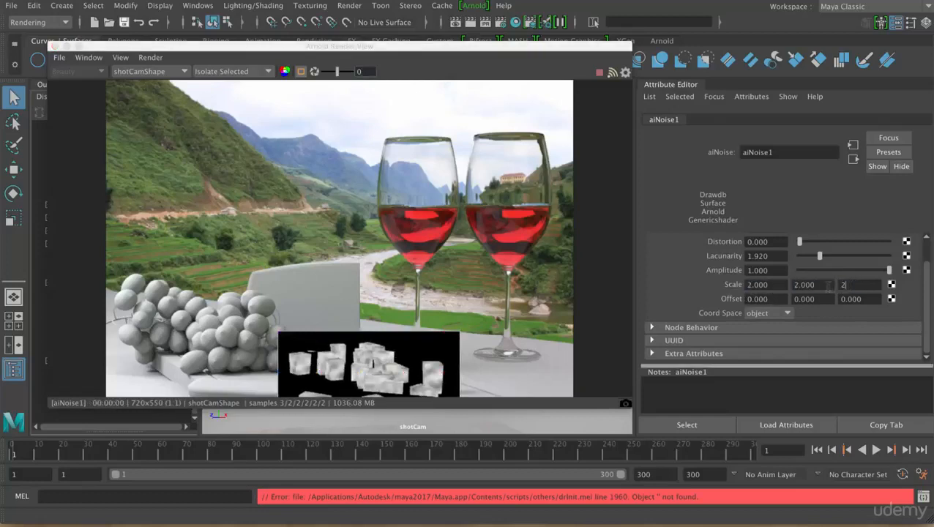
key("Return")
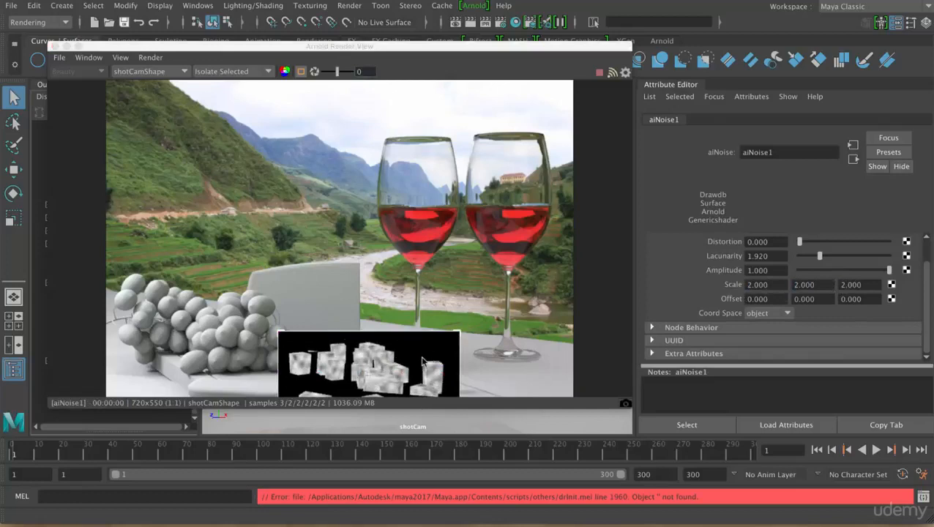
Raise the aiNoise1 Octaves to 3 and Distortion to about 1.176, keeping the Coord Space on object
left_click_drag(927, 289, 931, 269)
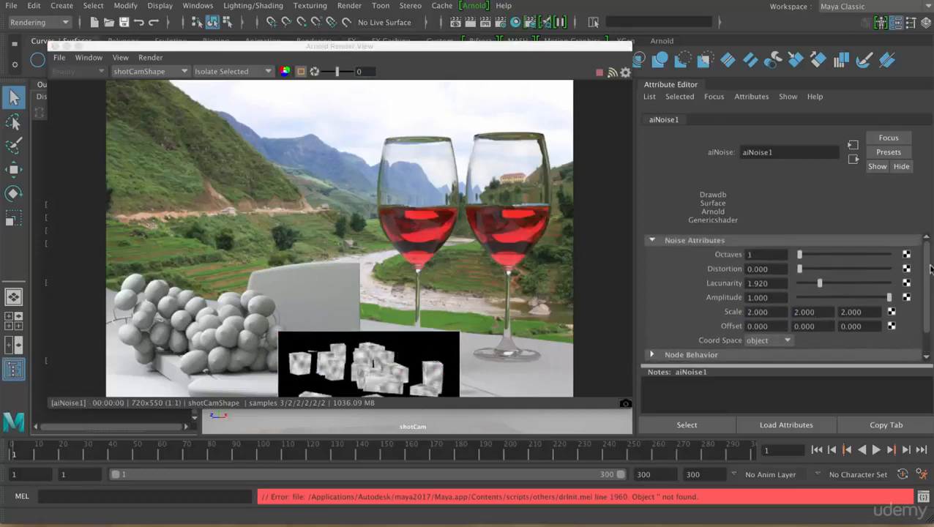
left_click_drag(801, 255, 810, 272)
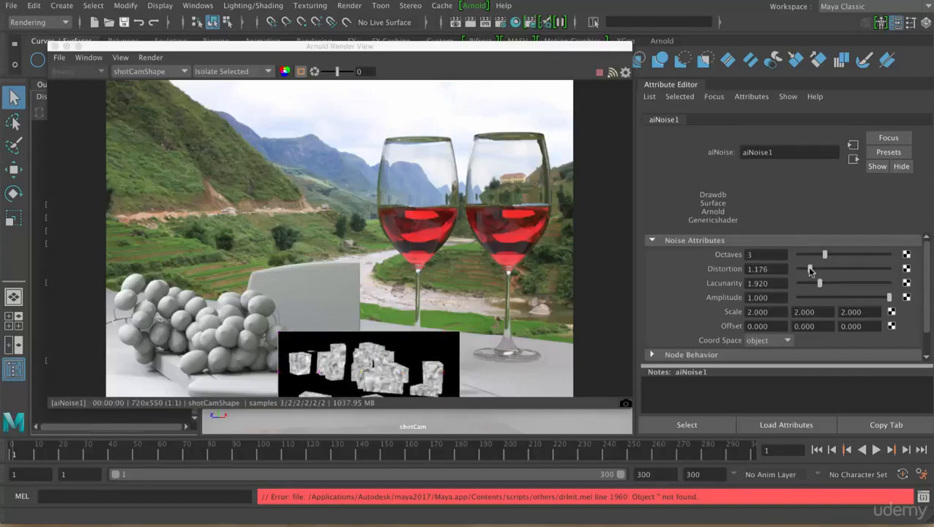
left_click(788, 341)
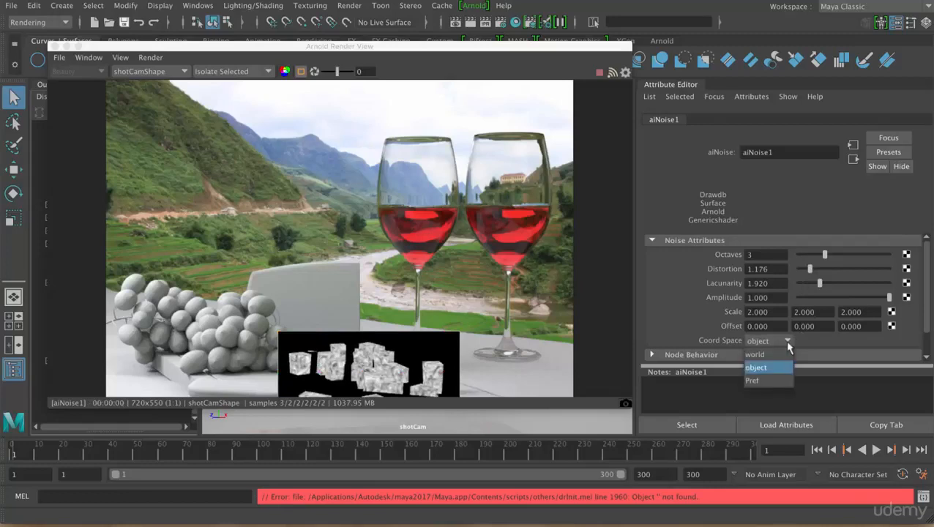
left_click(788, 342)
left_click(789, 342)
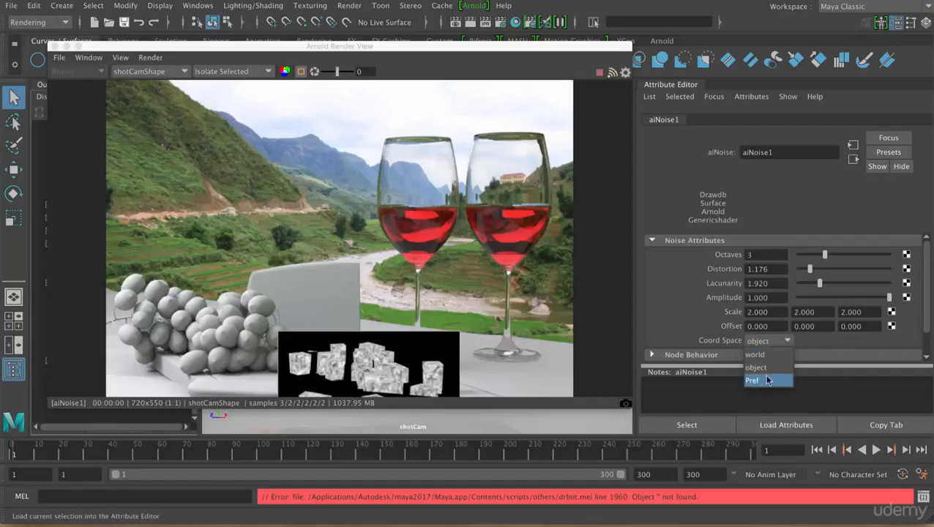
left_click(815, 344)
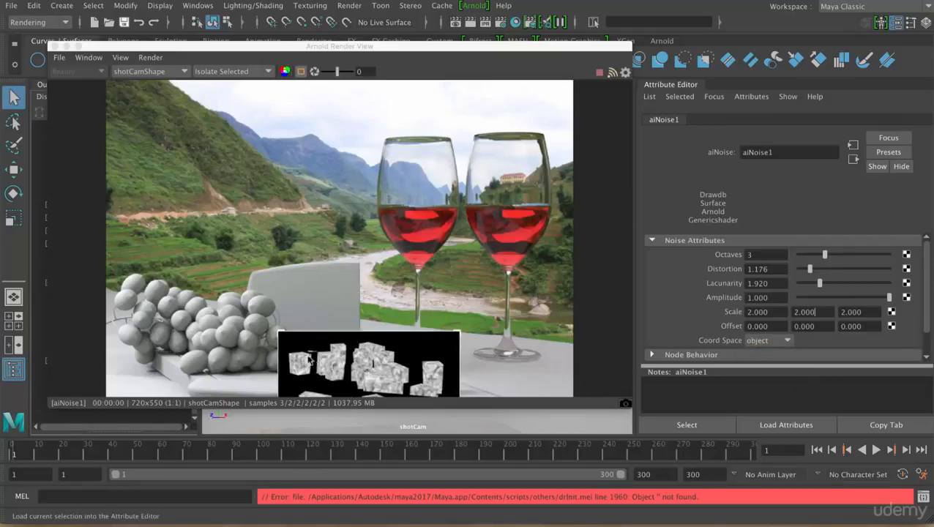
Restore full shading in the render view, inspect the specular AOV on the cubes, and return to the beauty render
left_click(261, 72)
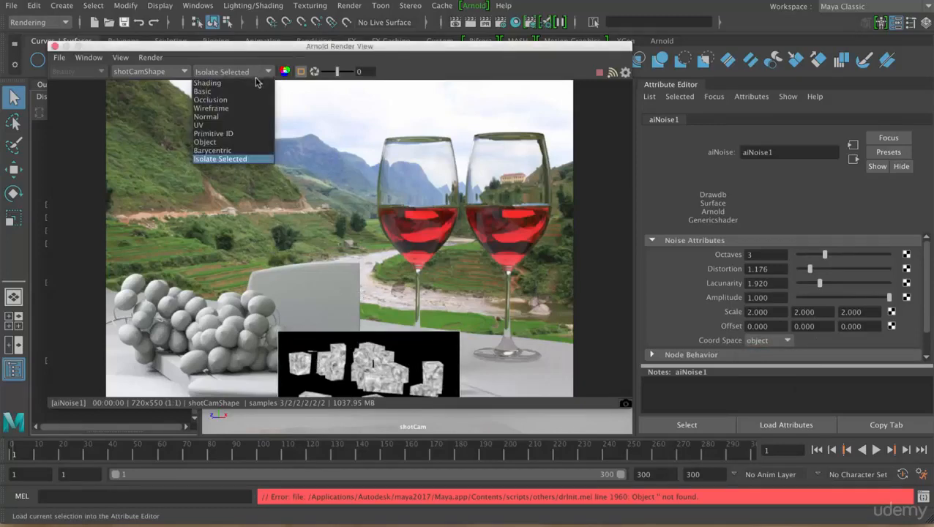
left_click(254, 85)
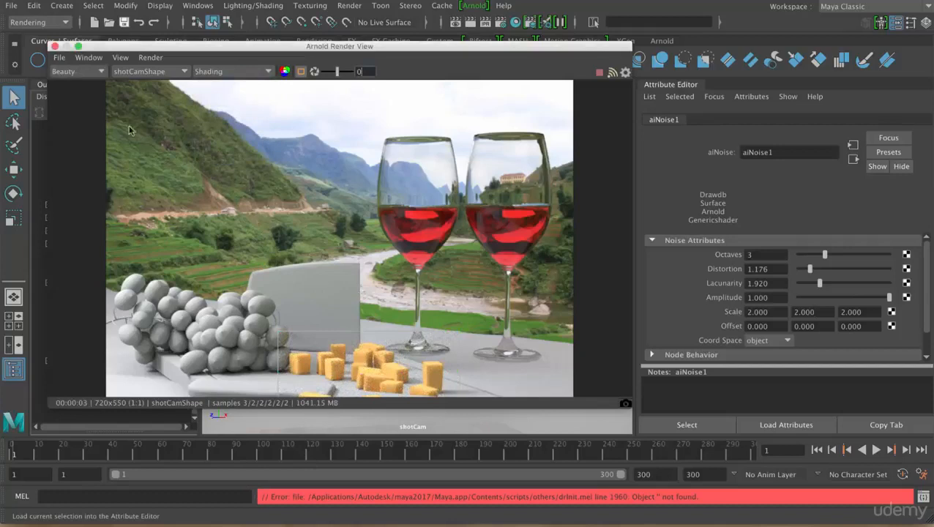
left_click(98, 72)
left_click(65, 92)
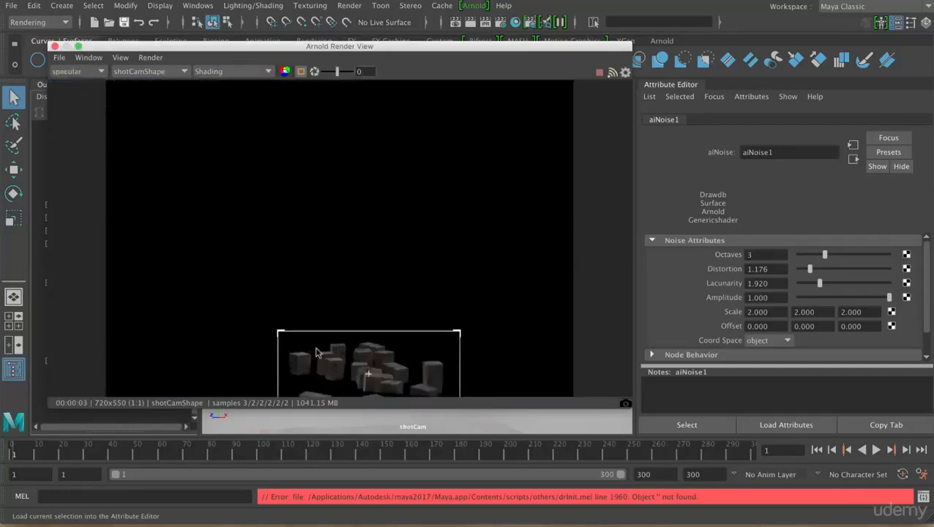
left_click(100, 72)
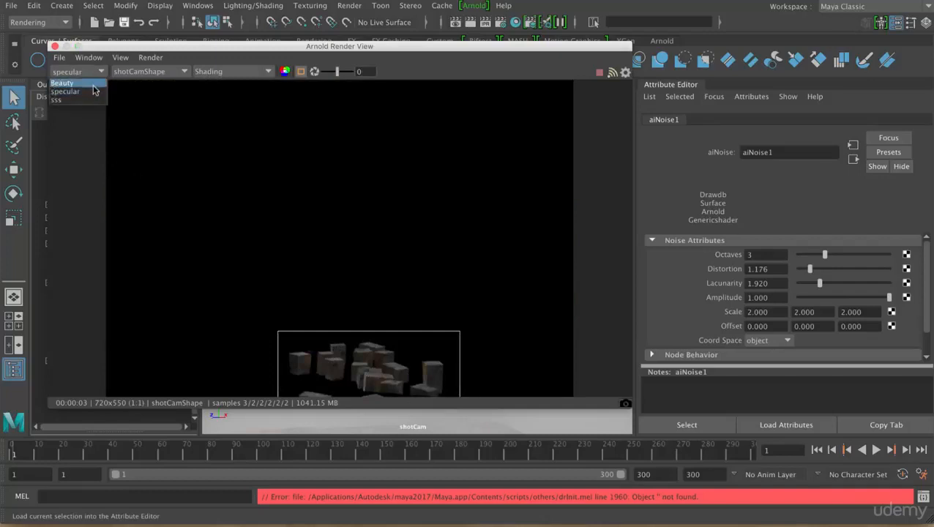
left_click(93, 82)
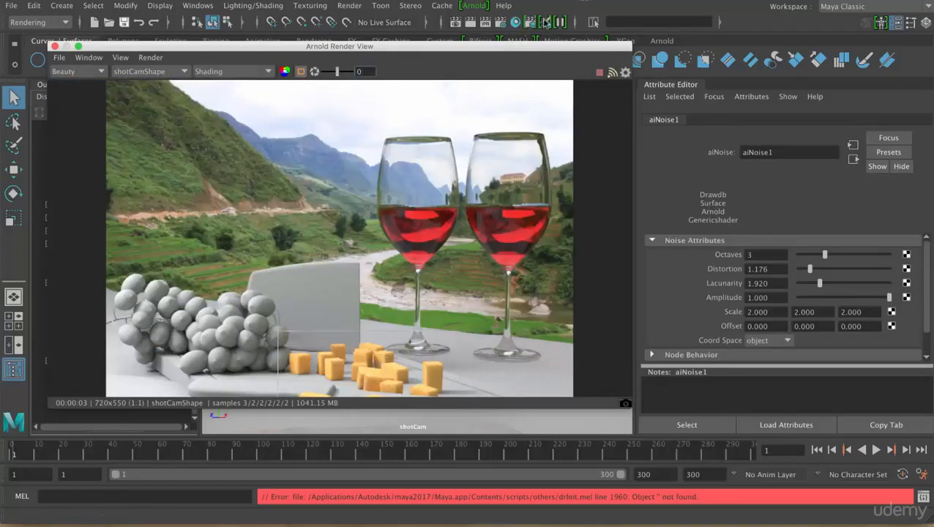
Set the Arnold Camera (AA) sampling to 4 in the render settings and close them
left_click(501, 22)
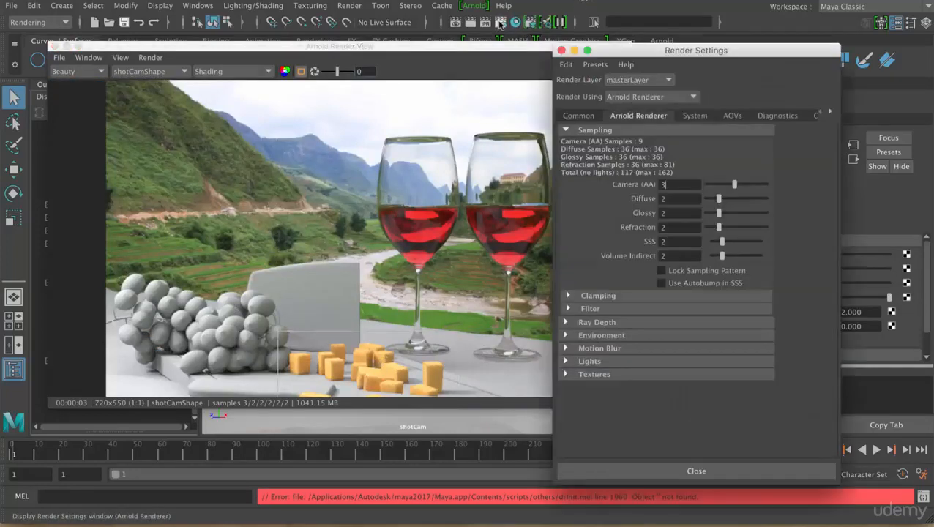
left_click(739, 188)
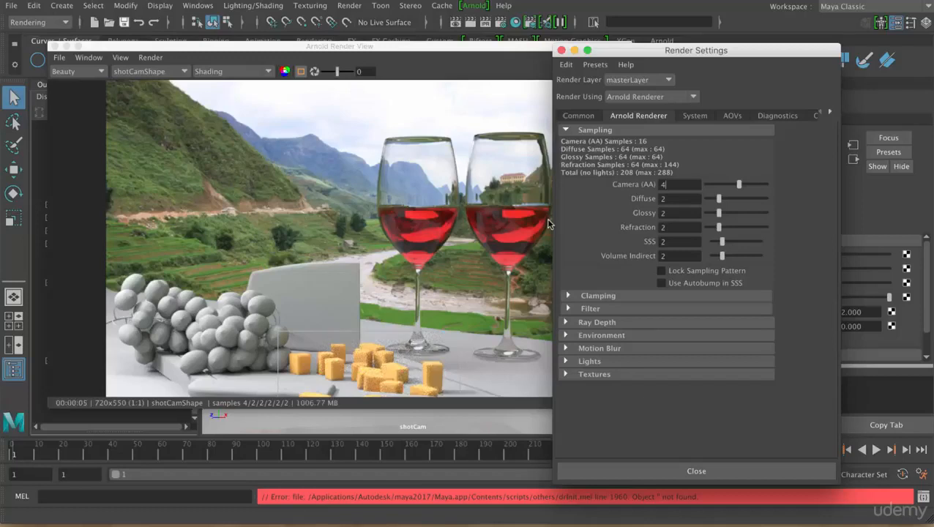
left_click(561, 50)
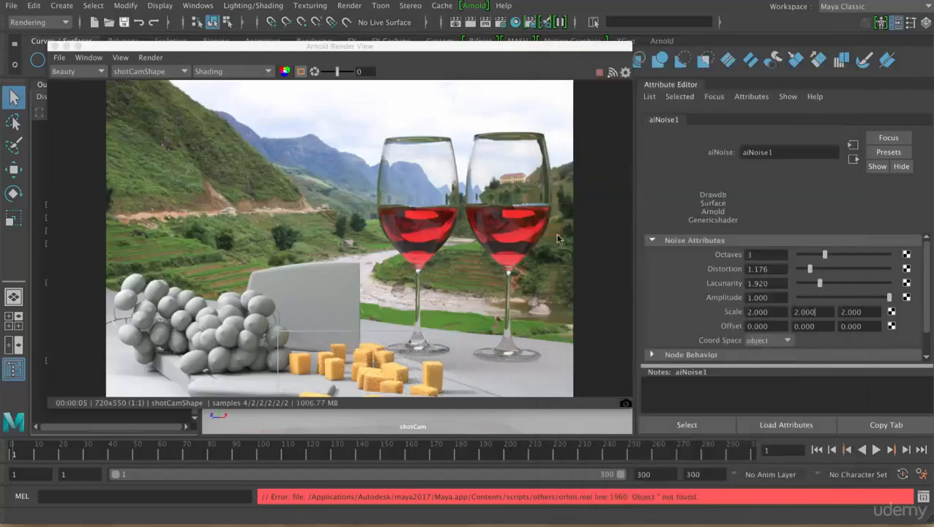
Select the cheese cubes from the render and raise the aiSkin1 Specular Weight to about 0.941
left_click_drag(550, 54, 586, 67)
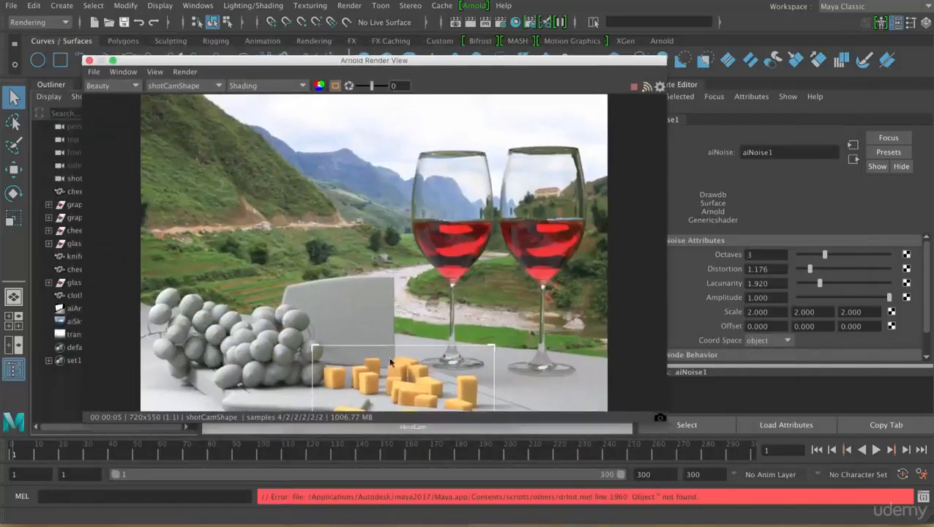
left_click(423, 386)
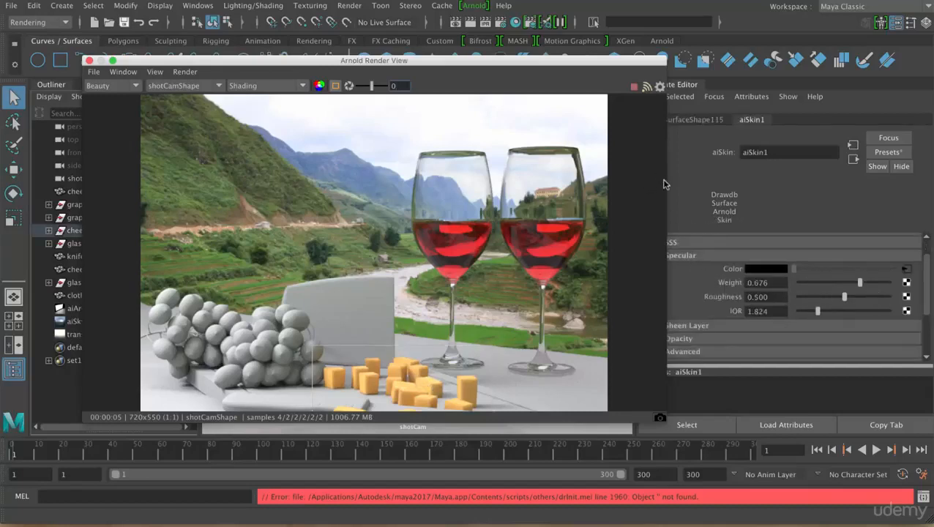
left_click_drag(664, 183, 638, 181)
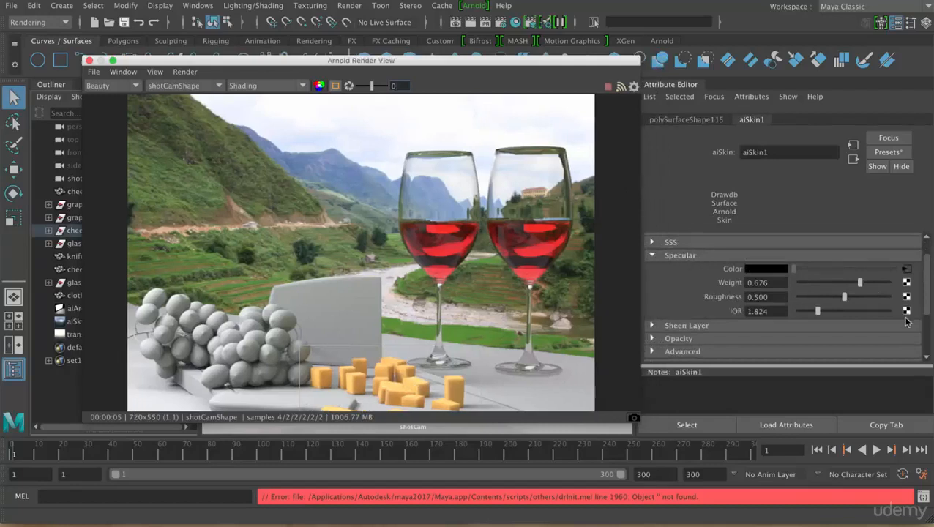
left_click(871, 284)
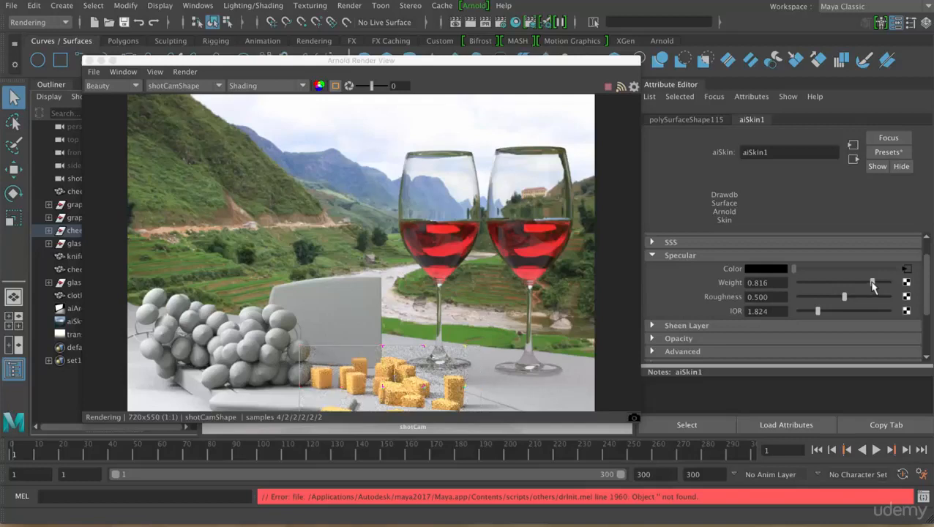
left_click_drag(877, 283, 884, 282)
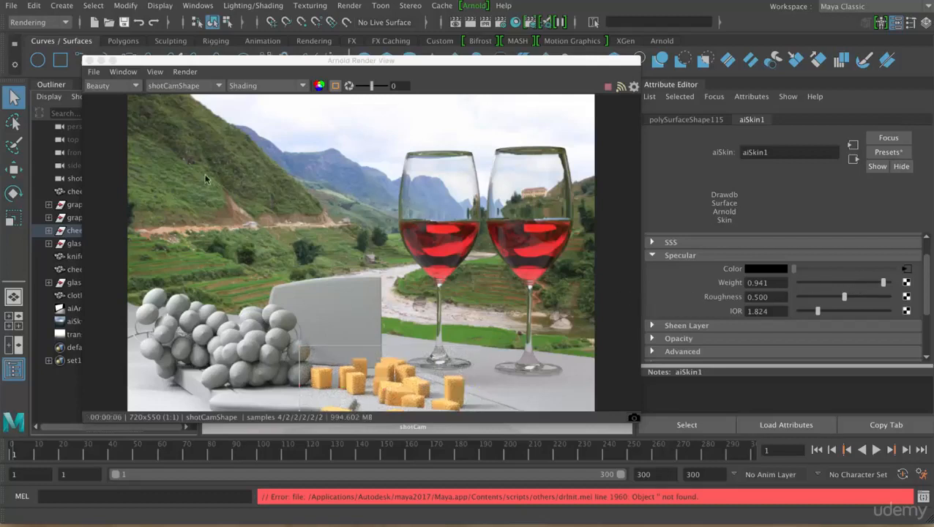
Check the specular AOV, raise the aiSkin1 Specular Weight to 1, and return to the beauty render
left_click(117, 91)
left_click(100, 106)
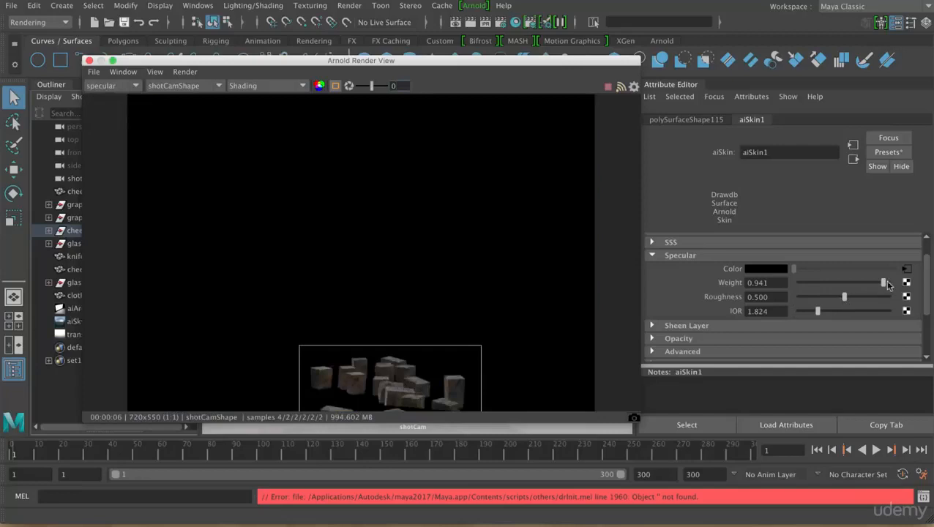
left_click_drag(884, 283, 908, 292)
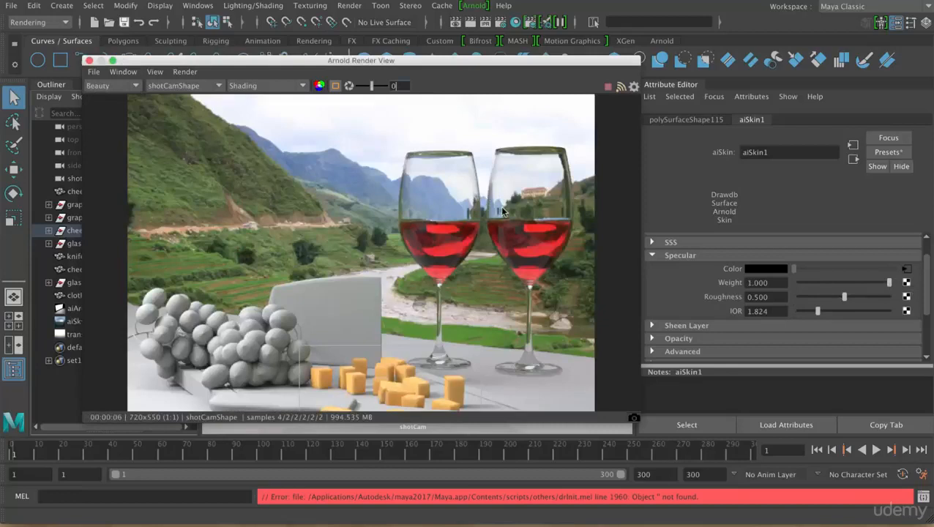
Open the aiNoise1 texture from the Specular color and set its Amplitude to 2
left_click(908, 272)
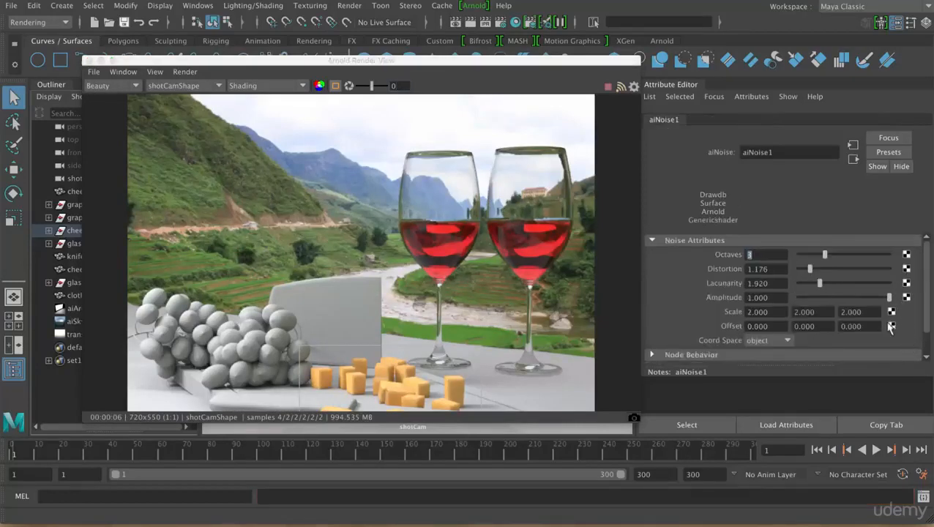
left_click(765, 297)
type("2")
key("Return")
Select the aiNoise1 node, preview it isolated in the render view, and restore full shading
left_click(692, 426)
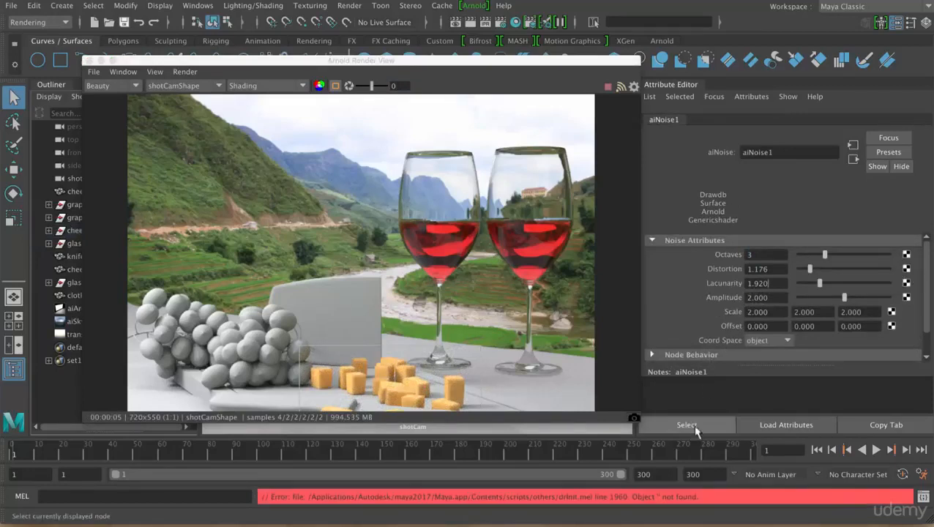
left_click(282, 86)
left_click(256, 174)
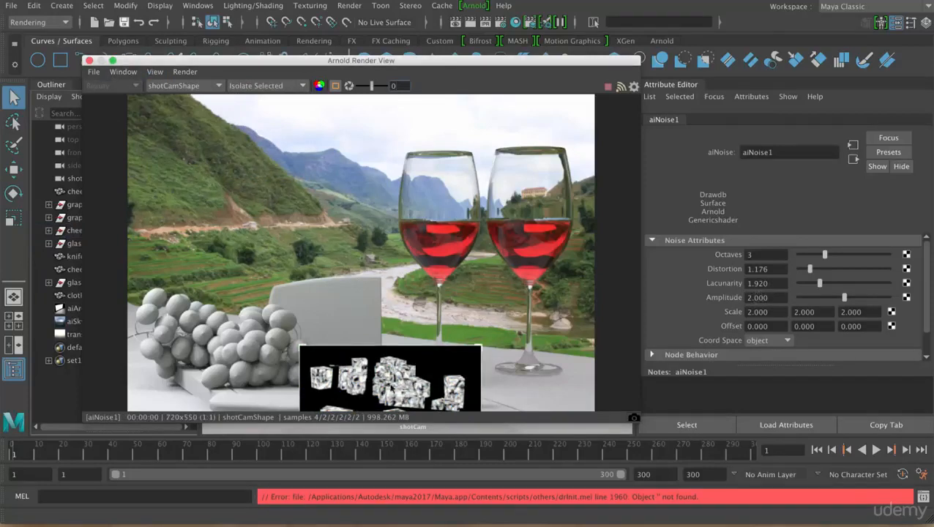
left_click(299, 85)
left_click(293, 95)
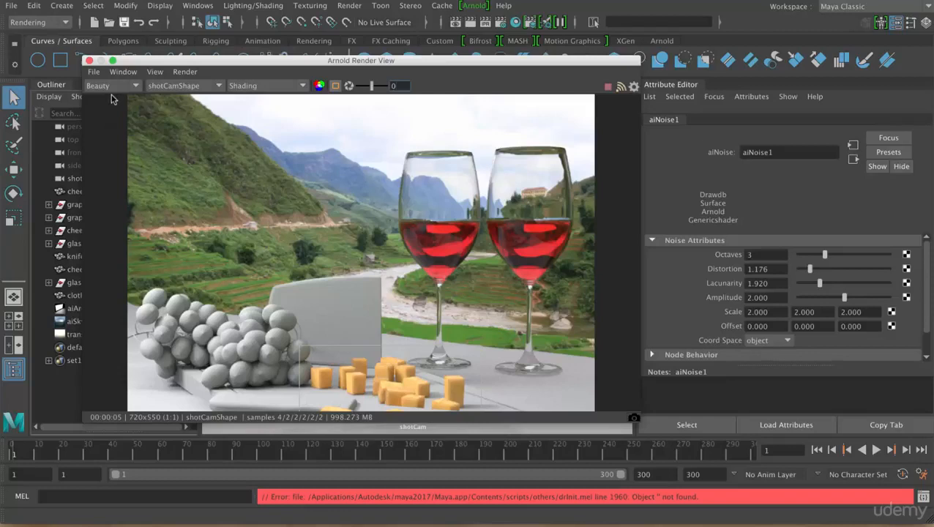
left_click(283, 88)
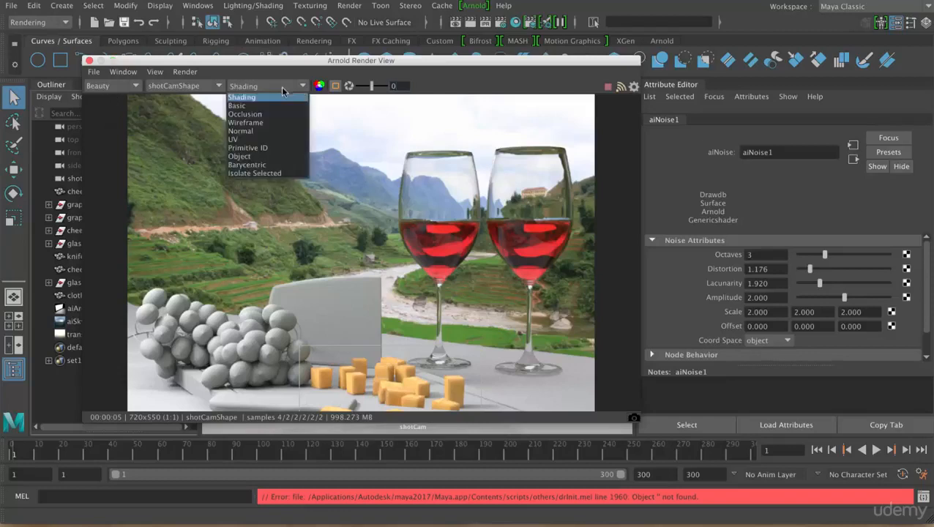
left_click(432, 87)
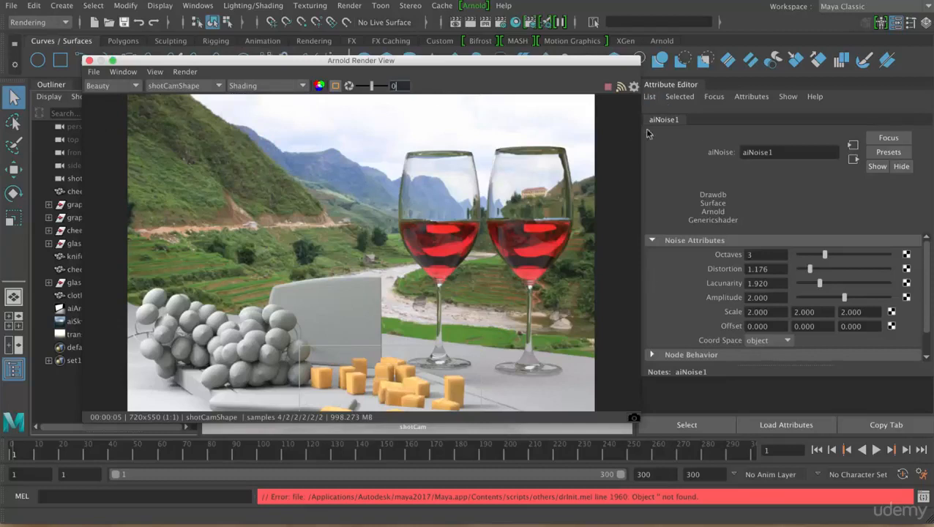